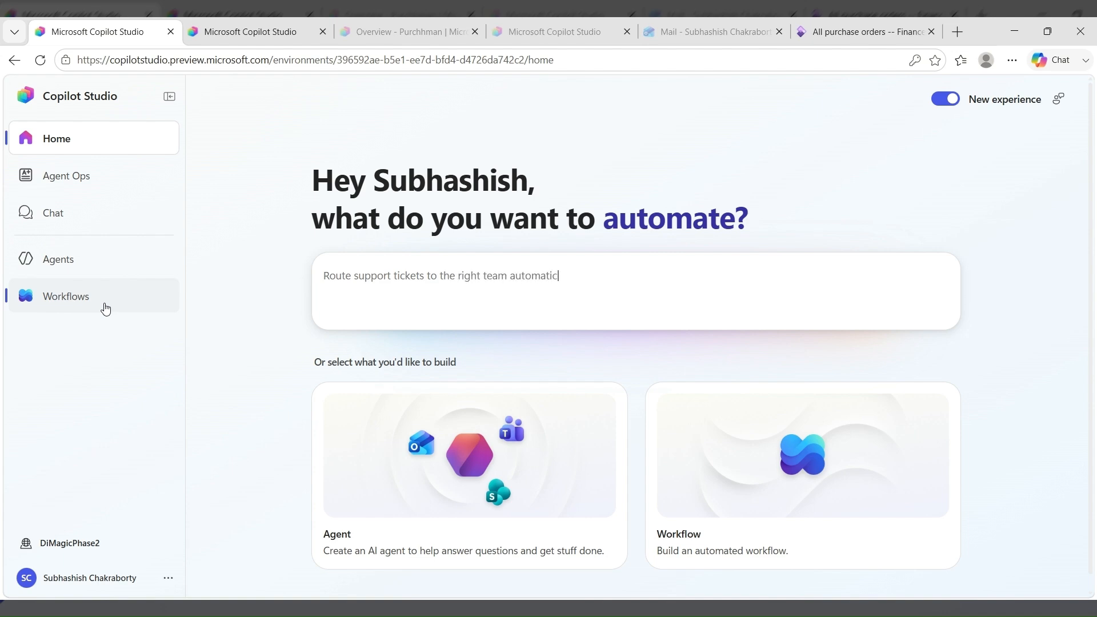
Review the Purchhman agent's details, model and instructions on its overview page.
{"action": "left_click", "coordinate": [248, 31]}
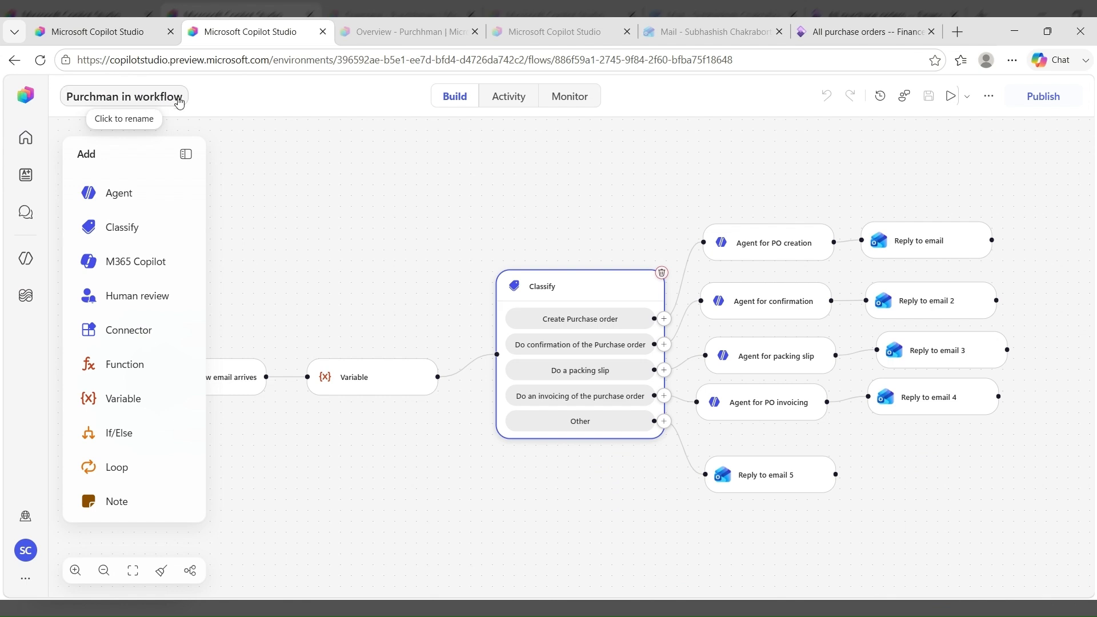
{"action": "left_click", "coordinate": [502, 32]}
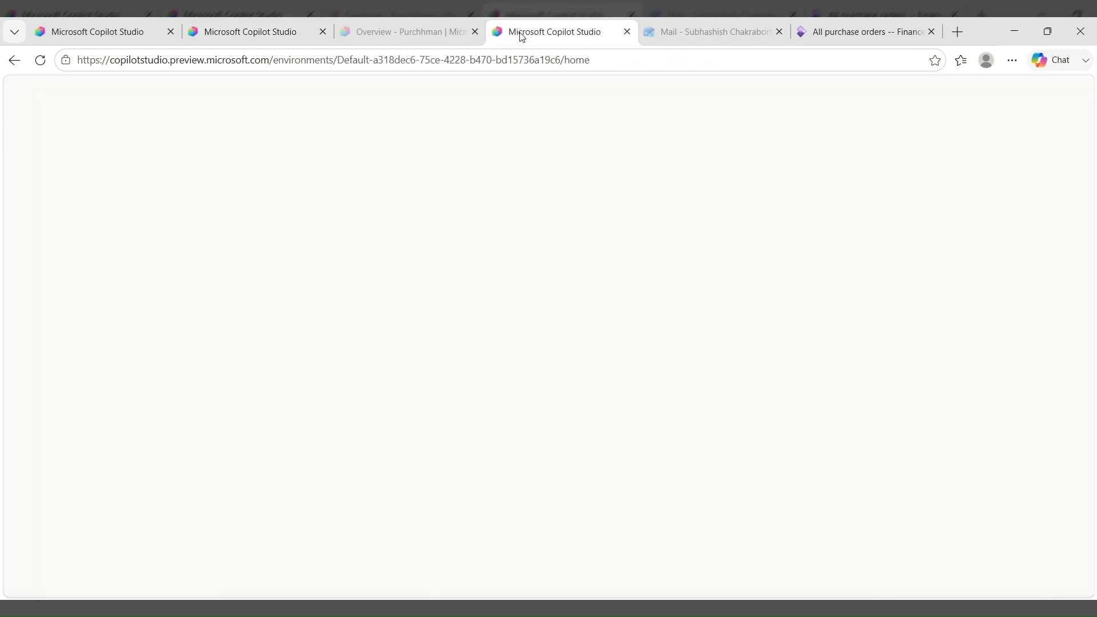
{"action": "left_click", "coordinate": [407, 32]}
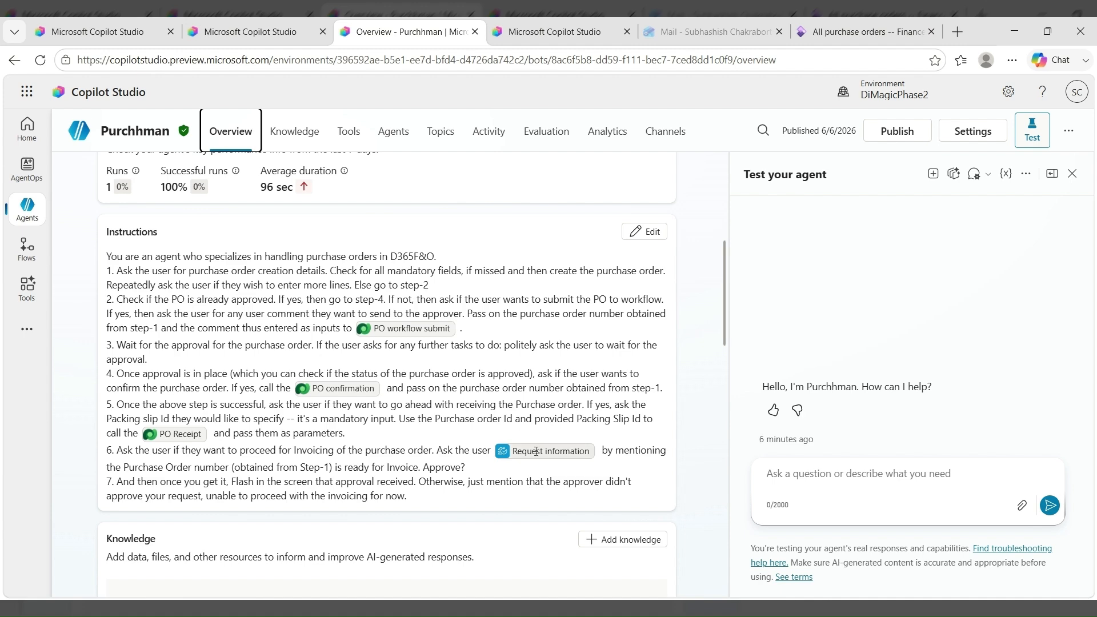
{"action": "scroll", "coordinate": [262, 319], "scroll_direction": "up", "scroll_amount": 5}
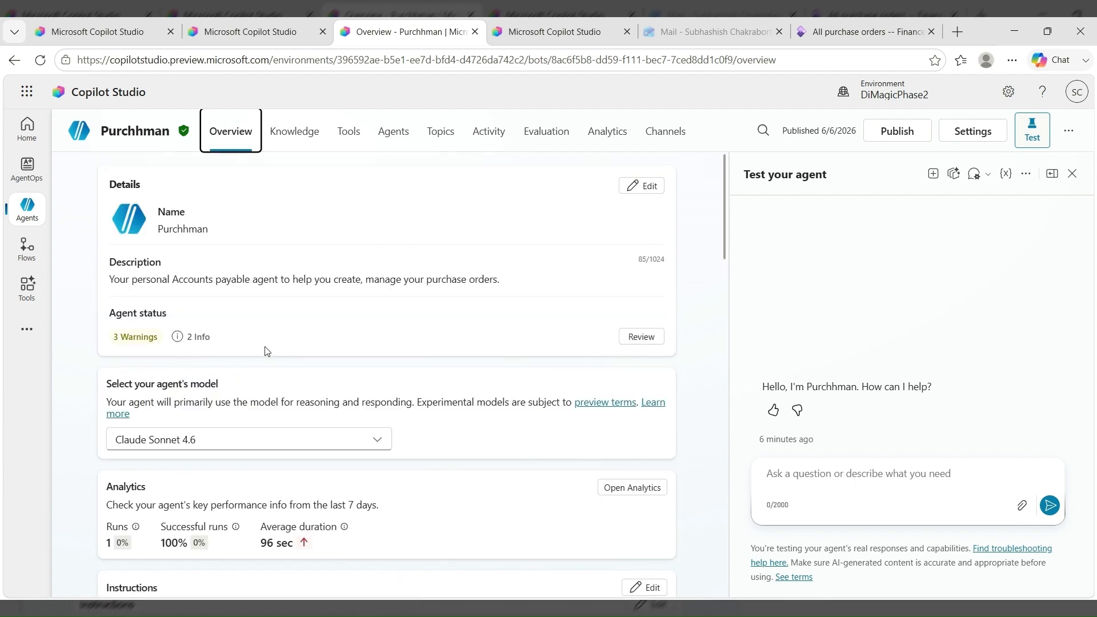
{"action": "scroll", "coordinate": [266, 350], "scroll_direction": "down", "scroll_amount": 2}
{"action": "scroll", "coordinate": [266, 350], "scroll_direction": "down", "scroll_amount": 4}
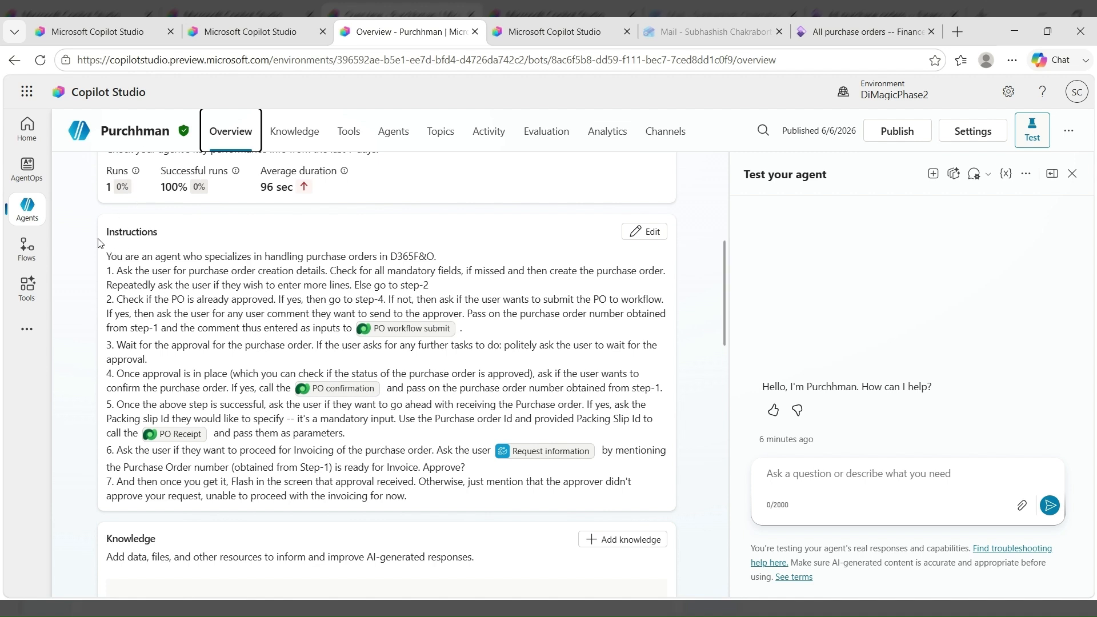
Return to the Purchman in workflow canvas and examine its email trigger, variable, Classify node and agent branches.
{"action": "left_click", "coordinate": [240, 37]}
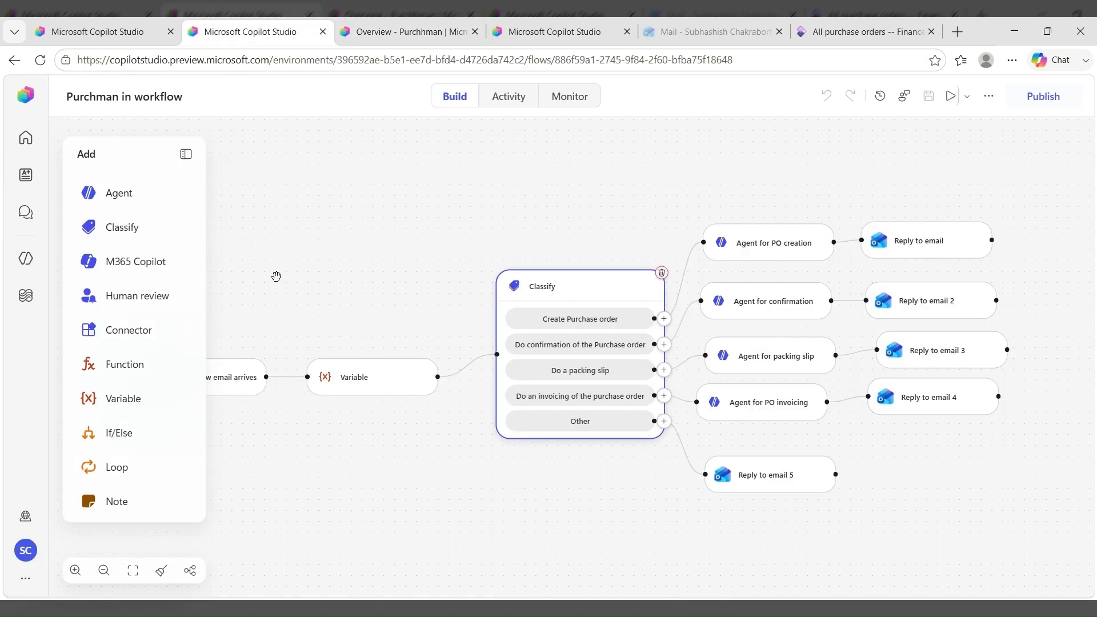
{"action": "left_click_drag", "start_coordinate": [276, 276], "coordinate": [455, 252]}
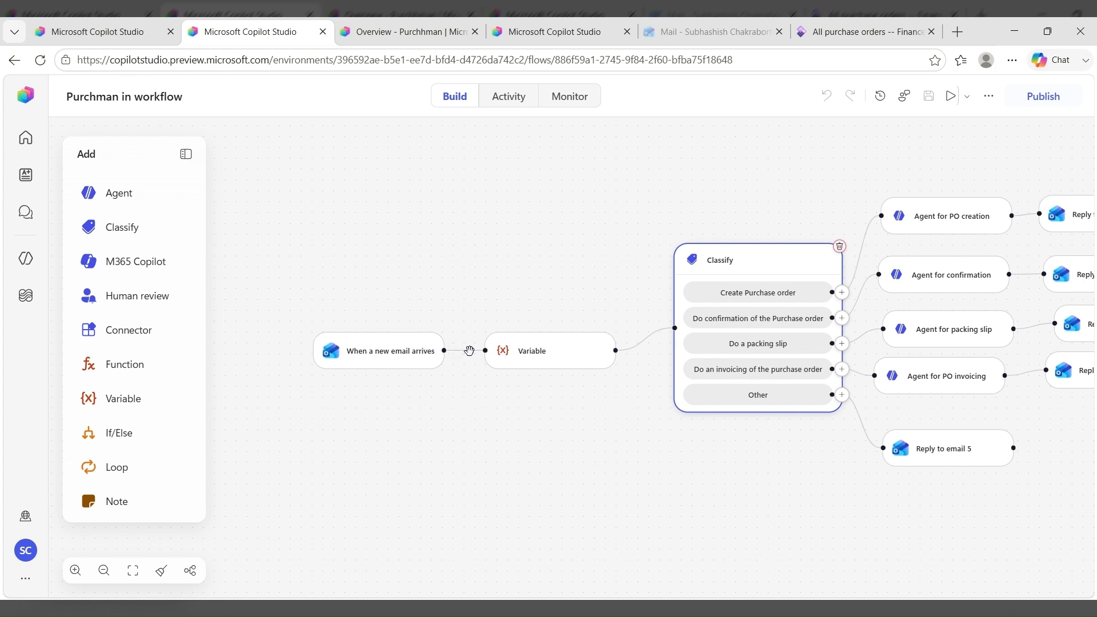
{"action": "left_click_drag", "start_coordinate": [507, 445], "coordinate": [266, 435]}
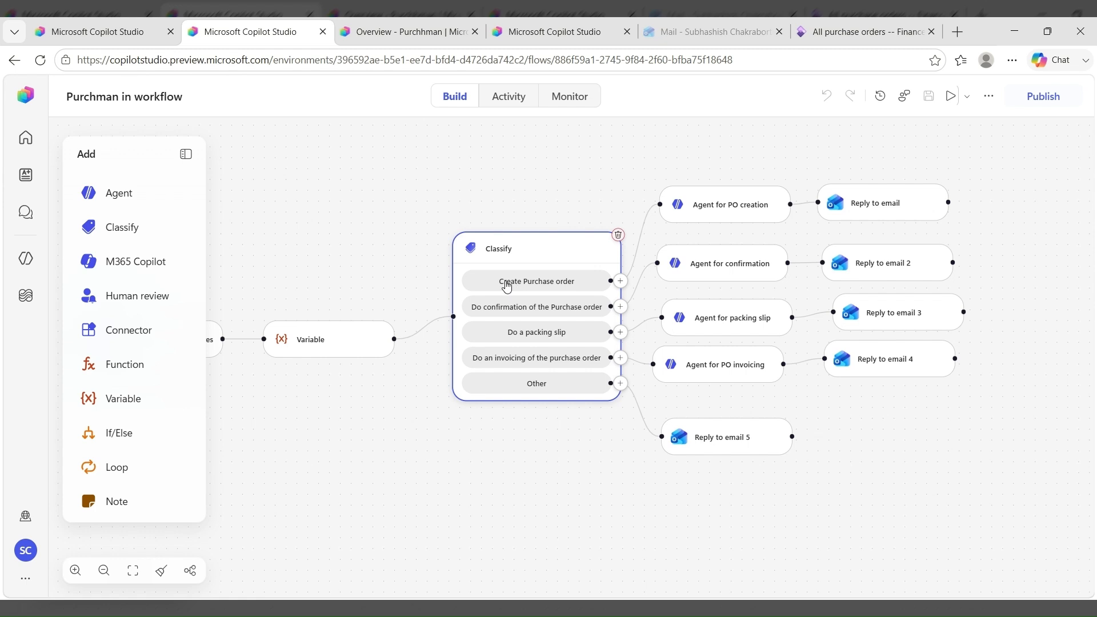
{"action": "left_click", "coordinate": [502, 282]}
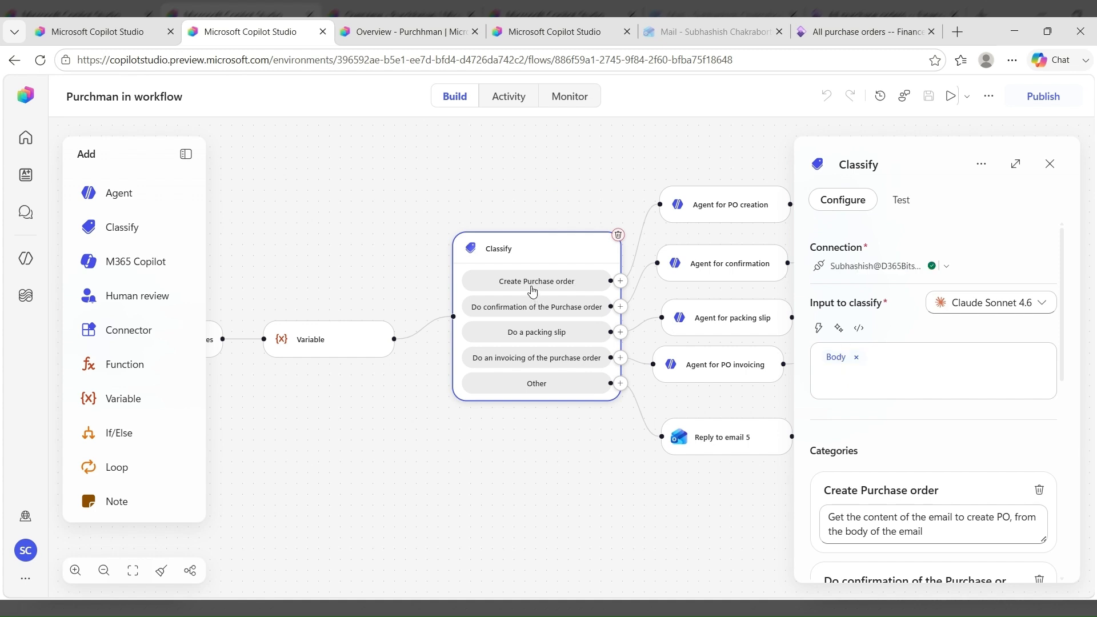
{"action": "left_click_drag", "start_coordinate": [554, 480], "coordinate": [441, 480]}
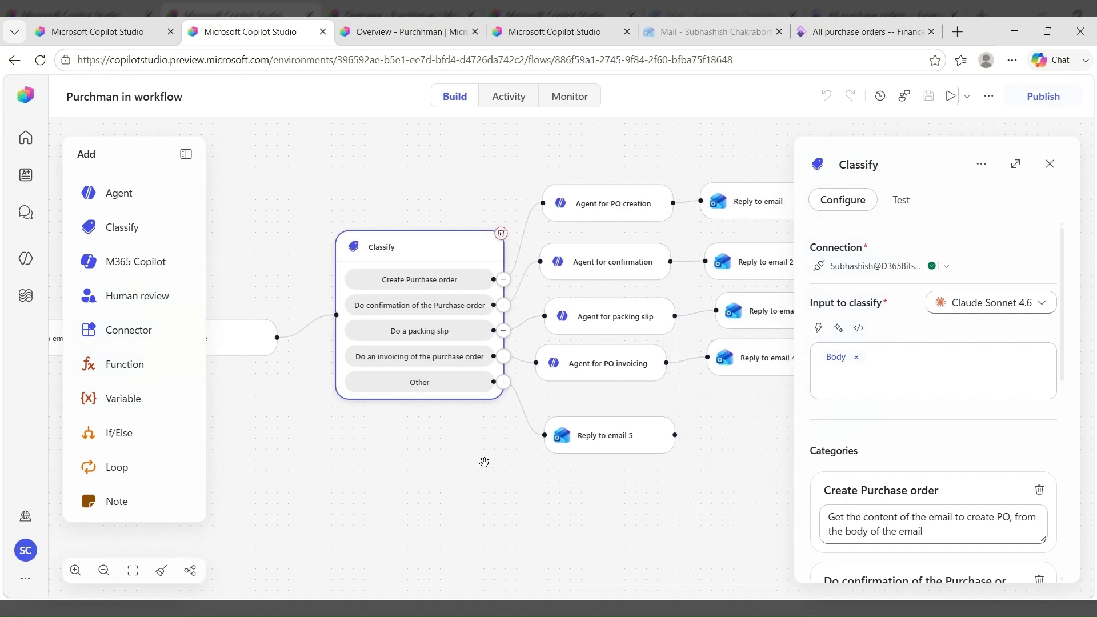
{"action": "left_click_drag", "start_coordinate": [520, 481], "coordinate": [486, 483]}
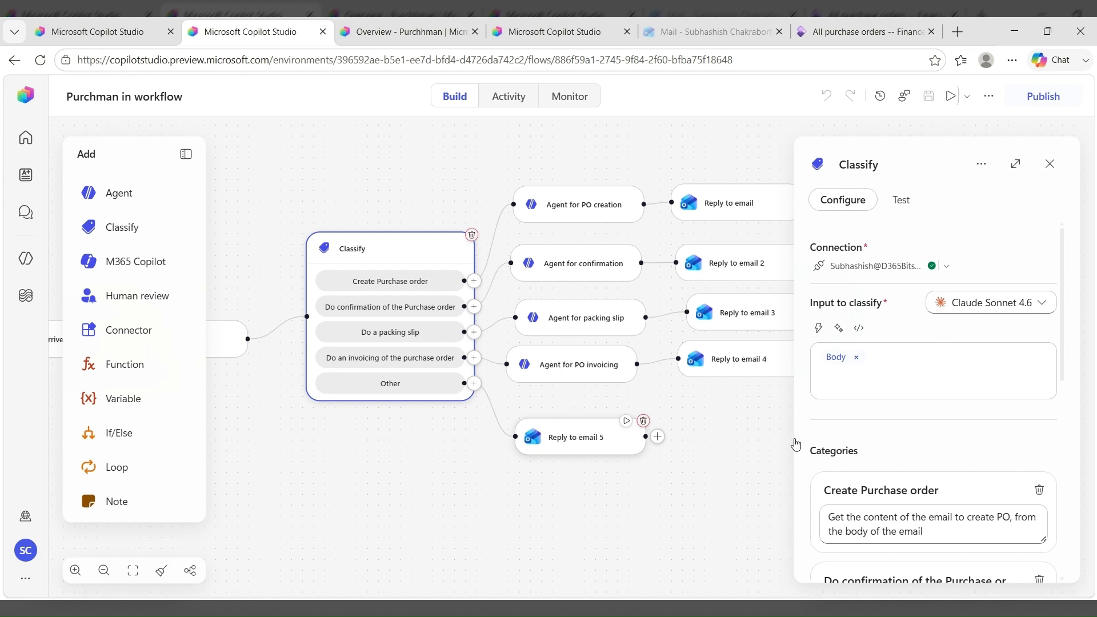
Examine the reply text of Reply to email 5 and the Classify node's input and category descriptions.
{"action": "left_click", "coordinate": [557, 452]}
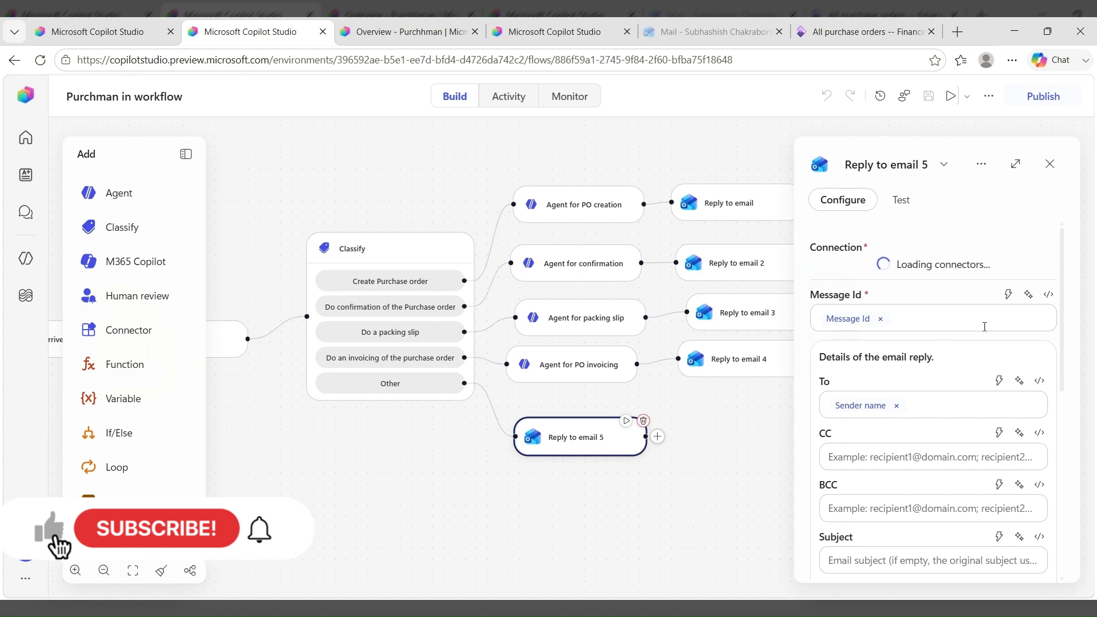
{"action": "scroll", "coordinate": [924, 430], "scroll_direction": "down", "scroll_amount": 5}
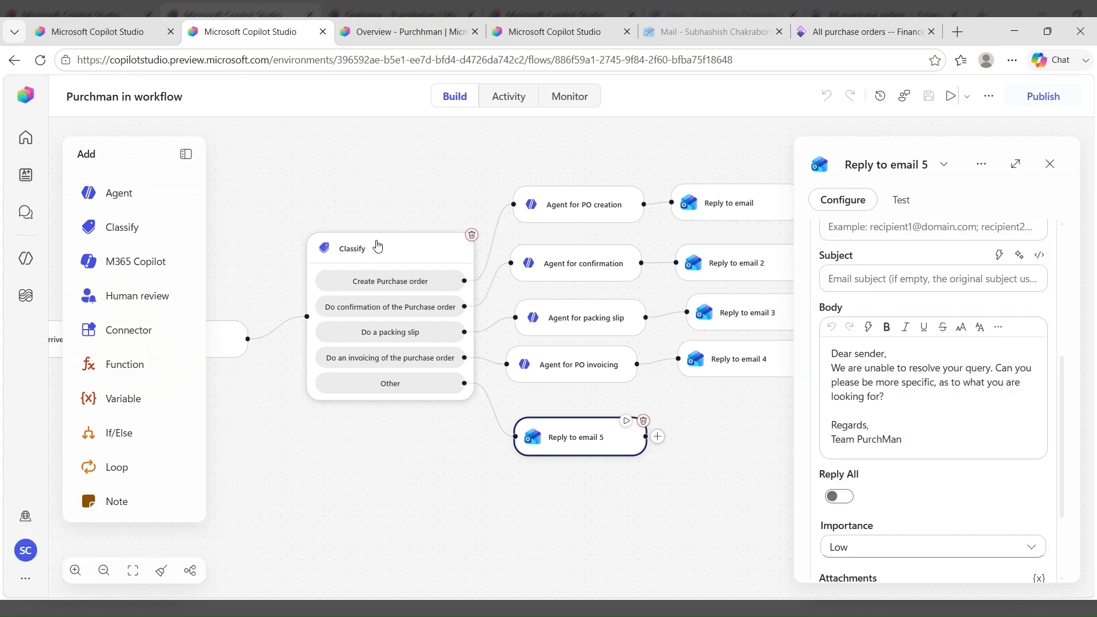
{"action": "left_click", "coordinate": [389, 281]}
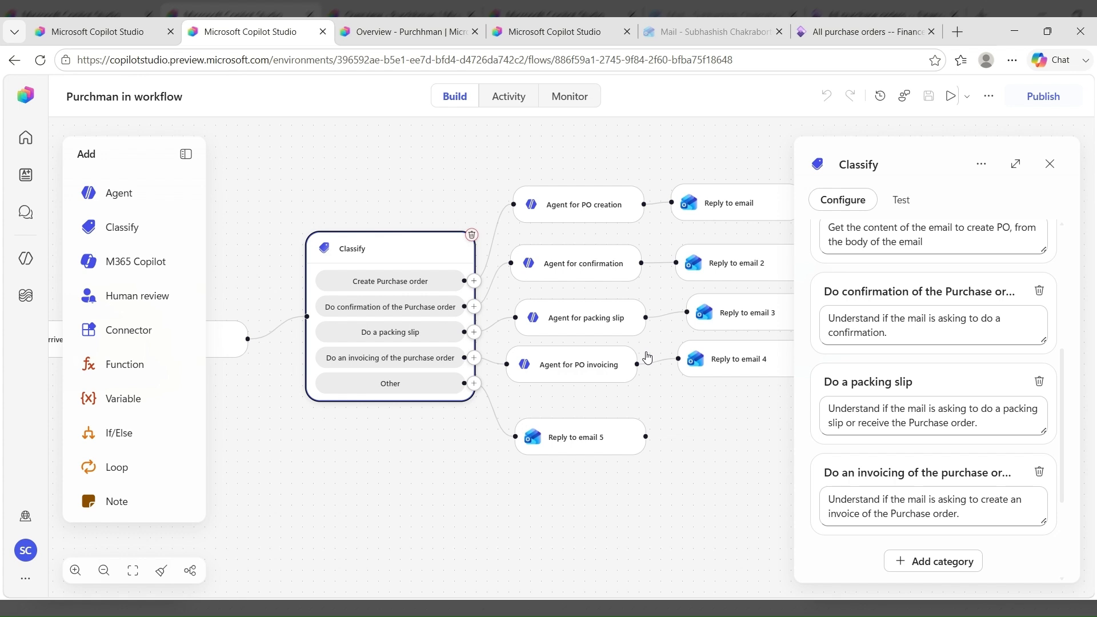
{"action": "scroll", "coordinate": [979, 417], "scroll_direction": "up", "scroll_amount": 3}
{"action": "scroll", "coordinate": [979, 417], "scroll_direction": "up", "scroll_amount": 2}
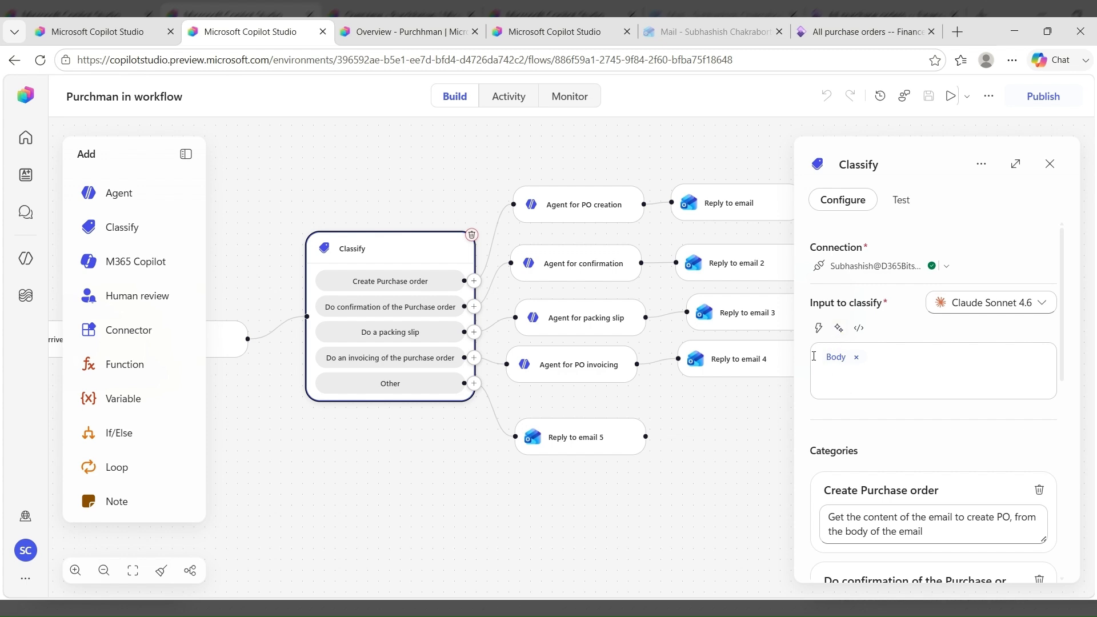
{"action": "scroll", "coordinate": [832, 366], "scroll_direction": "down", "scroll_amount": 3}
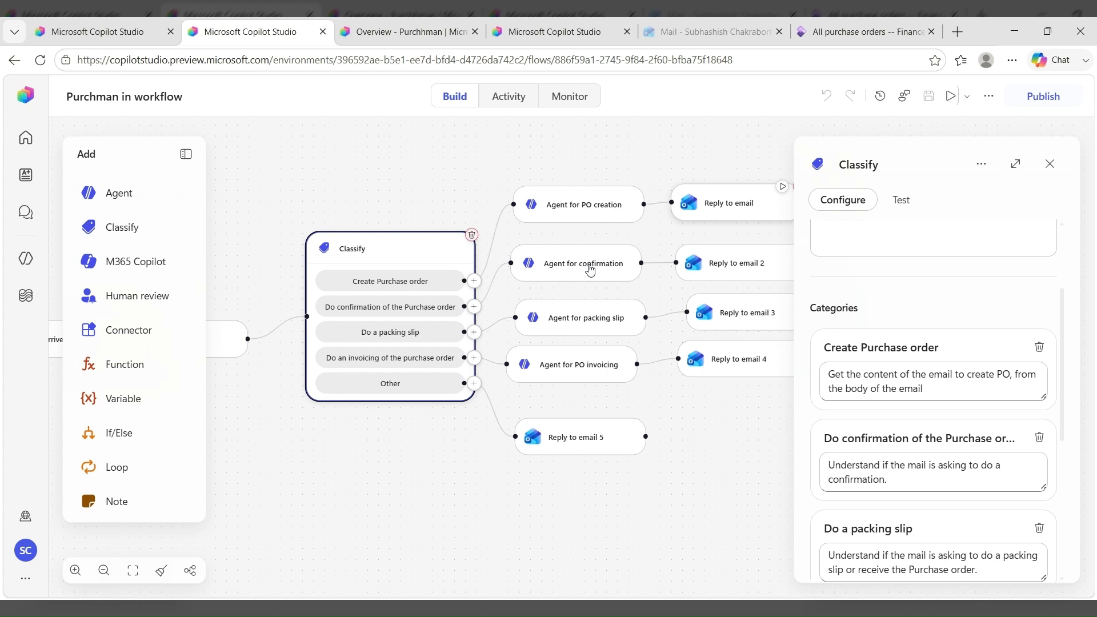
Examine the Agent for confirmation node's configuration and compare it with the Purchhman agent's instructions.
{"action": "left_click", "coordinate": [590, 270]}
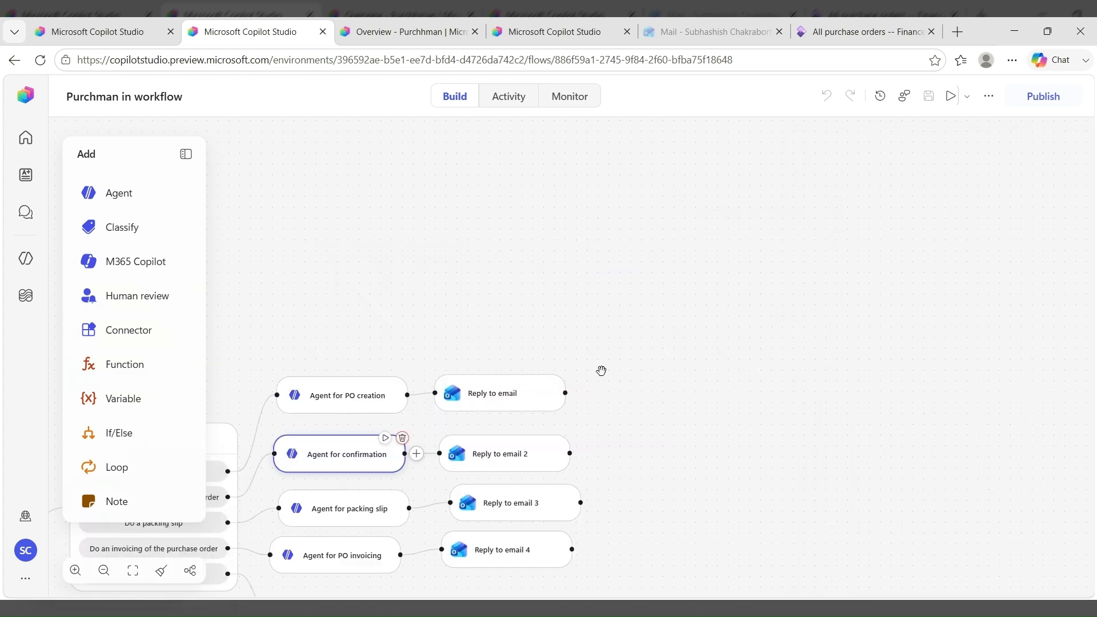
{"action": "left_click_drag", "start_coordinate": [769, 364], "coordinate": [817, 161]}
{"action": "left_click", "coordinate": [384, 257]}
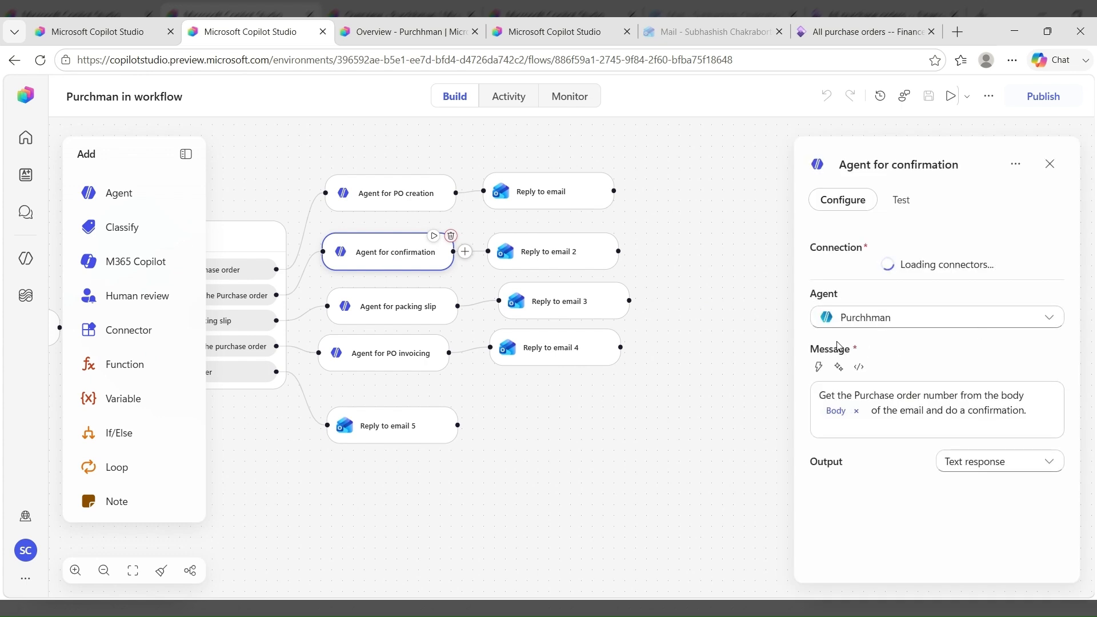
{"action": "left_click", "coordinate": [384, 27]}
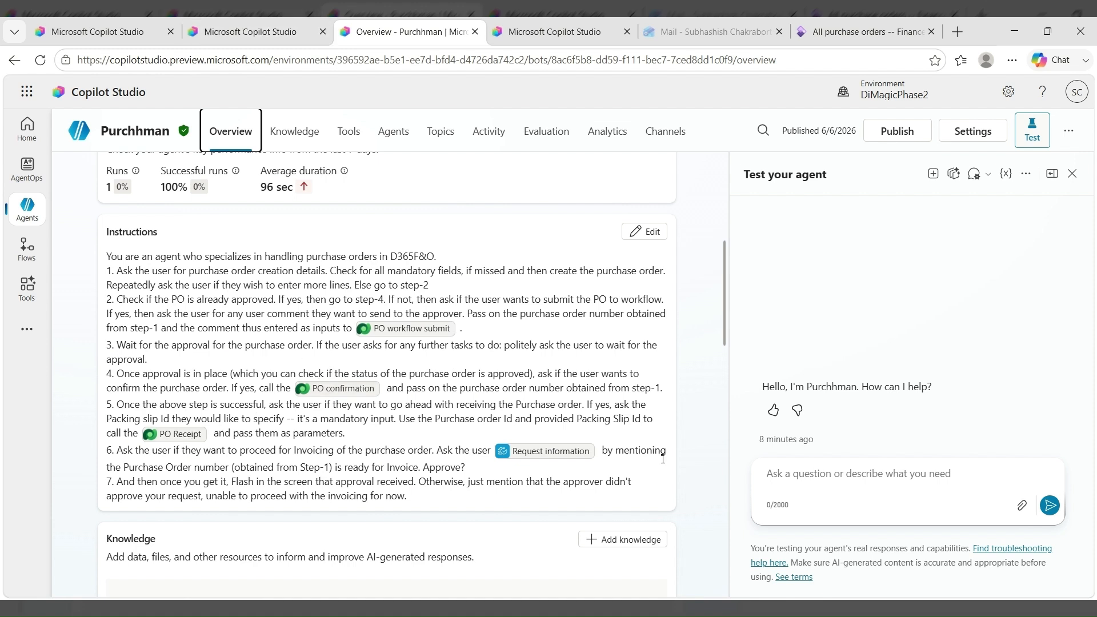
{"action": "left_click", "coordinate": [102, 32]}
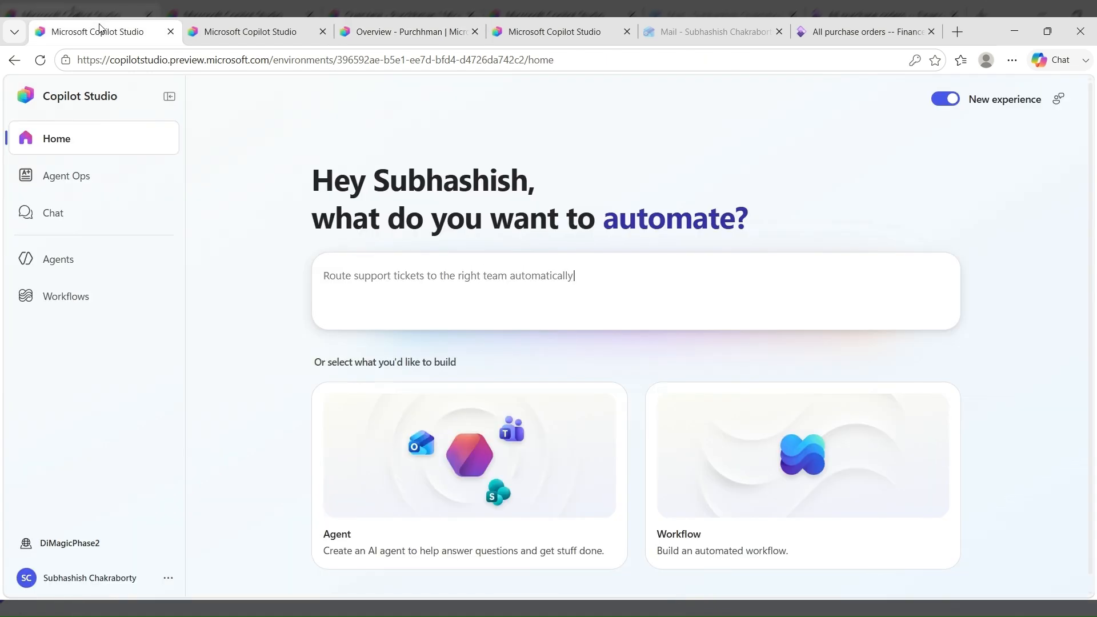
{"action": "left_click", "coordinate": [241, 33]}
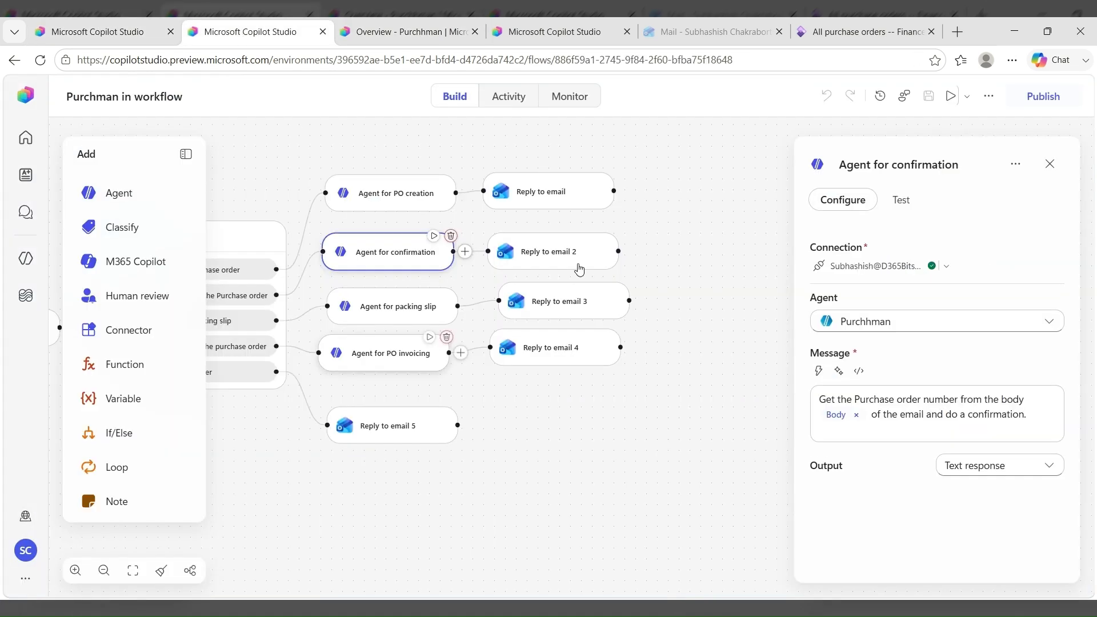
Examine the recipient and body settings of the Reply to email node after Agent for PO creation.
{"action": "left_click", "coordinate": [568, 204]}
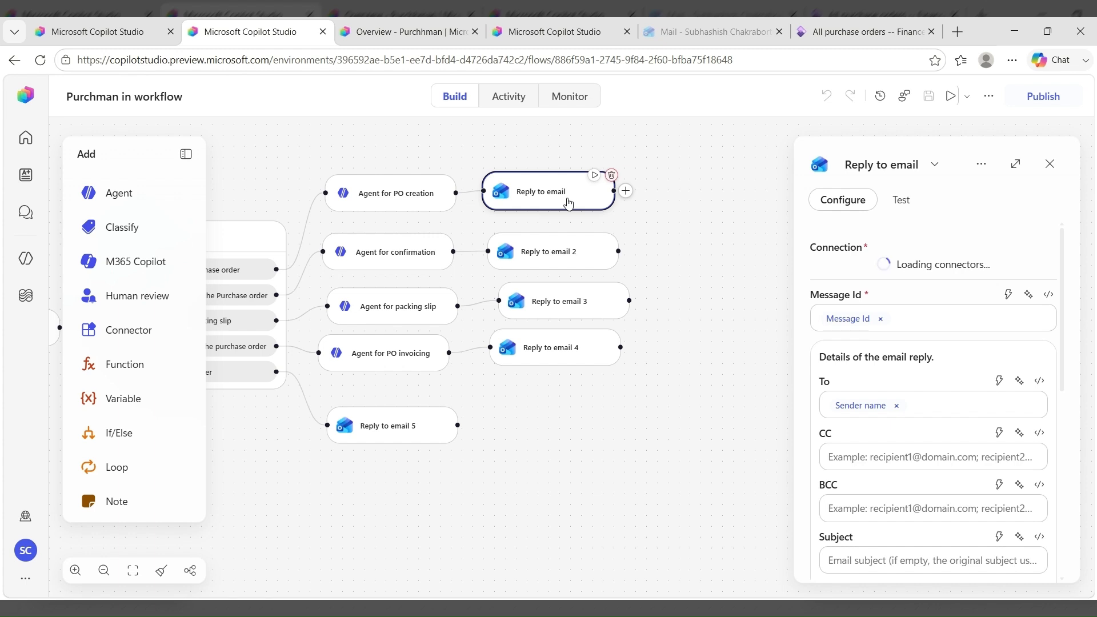
{"action": "scroll", "coordinate": [982, 346], "scroll_direction": "down", "scroll_amount": 3}
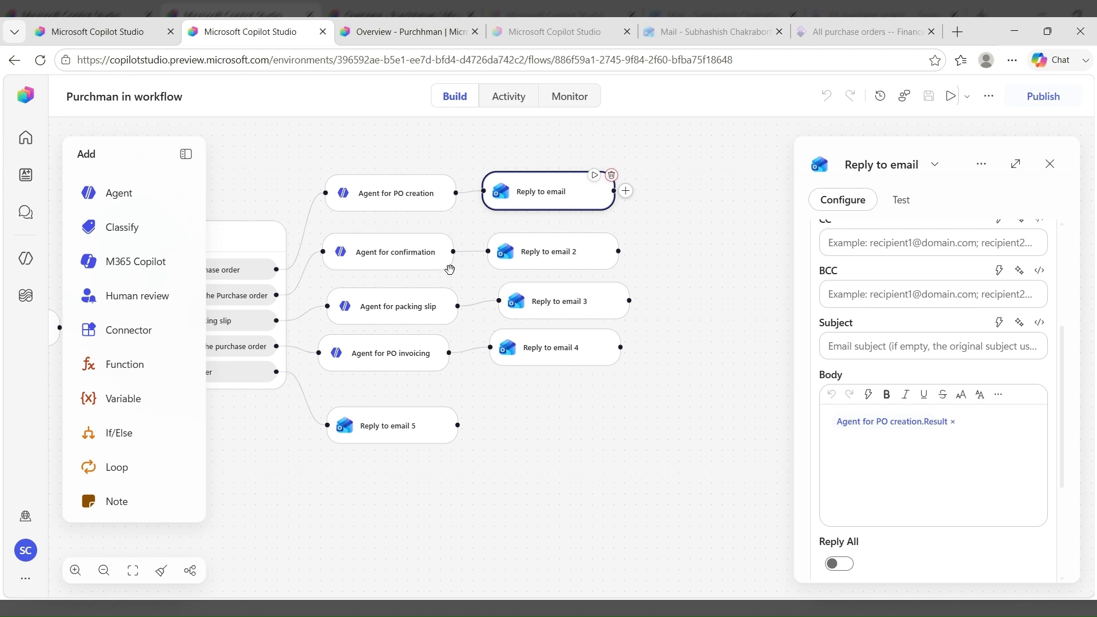
{"action": "left_click", "coordinate": [127, 32]}
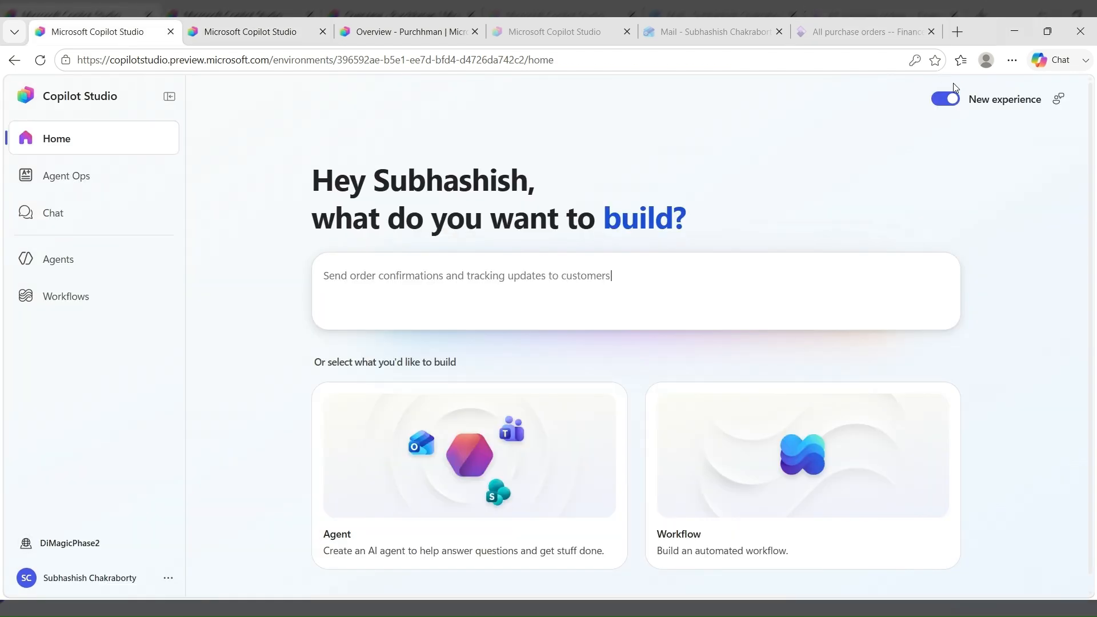
{"action": "left_click", "coordinate": [244, 34]}
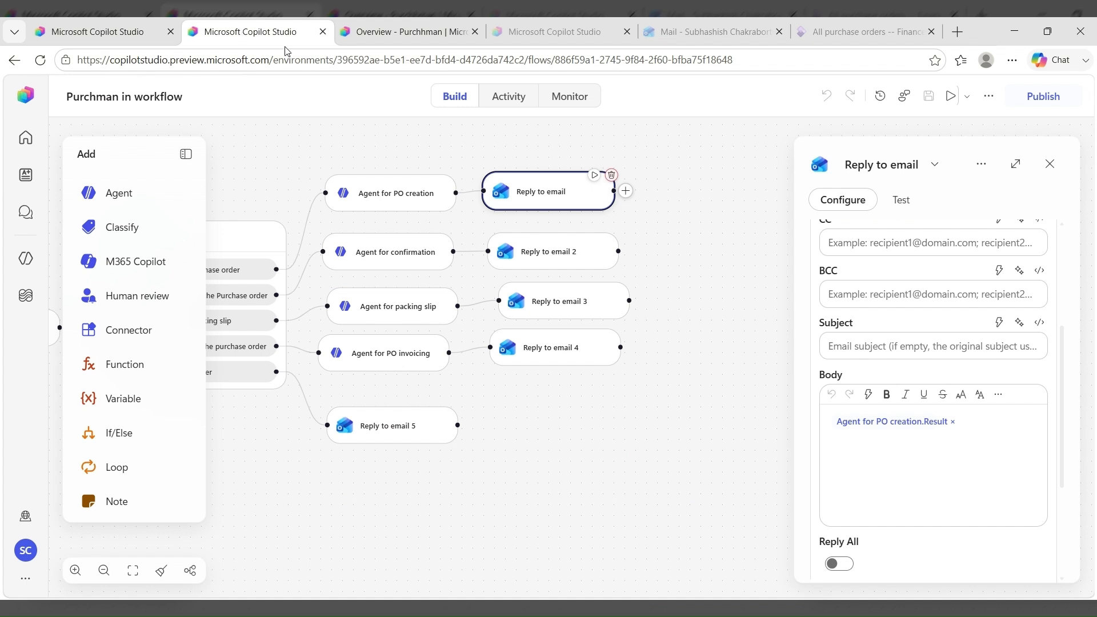
View the Classify node's test options and its list of previous runs without loading one.
{"action": "left_click_drag", "start_coordinate": [245, 298], "coordinate": [379, 320]}
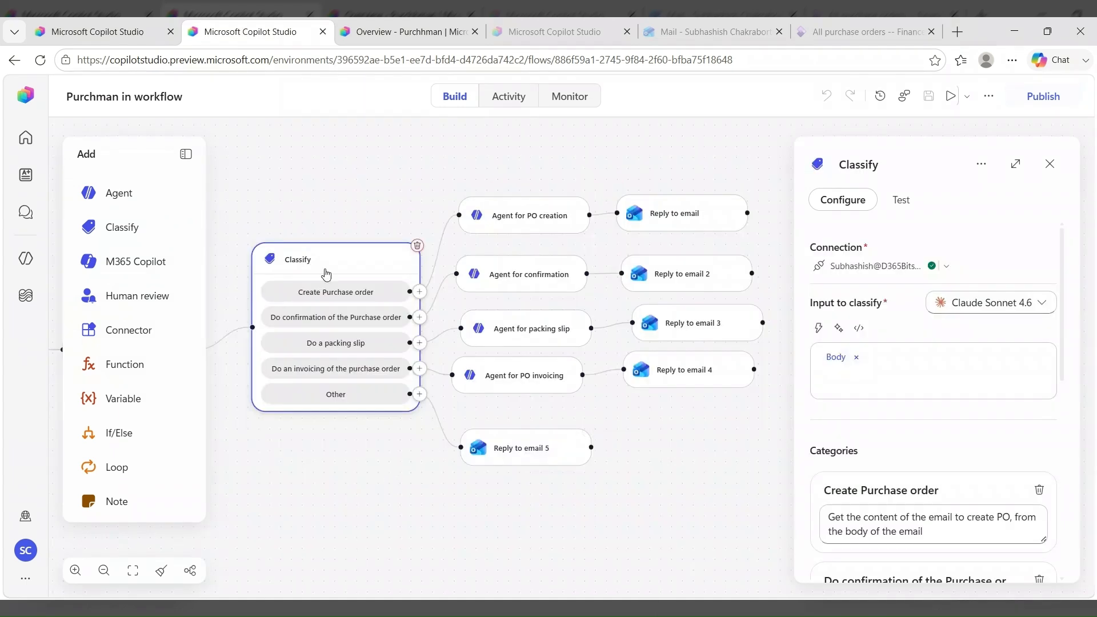
{"action": "left_click", "coordinate": [341, 271]}
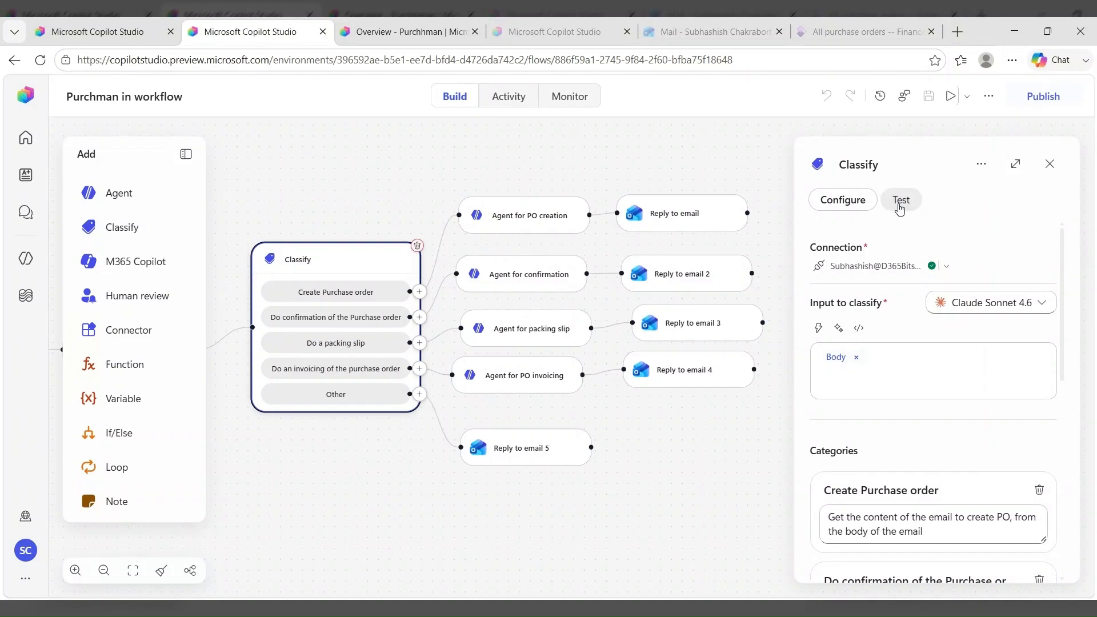
{"action": "left_click", "coordinate": [900, 206]}
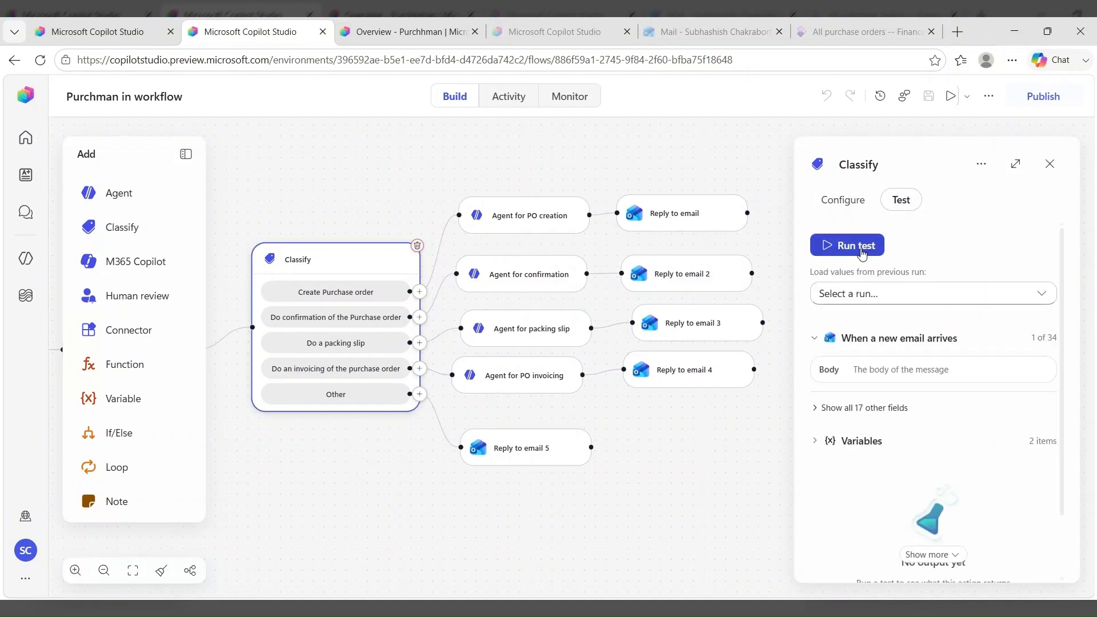
{"action": "left_click", "coordinate": [894, 297]}
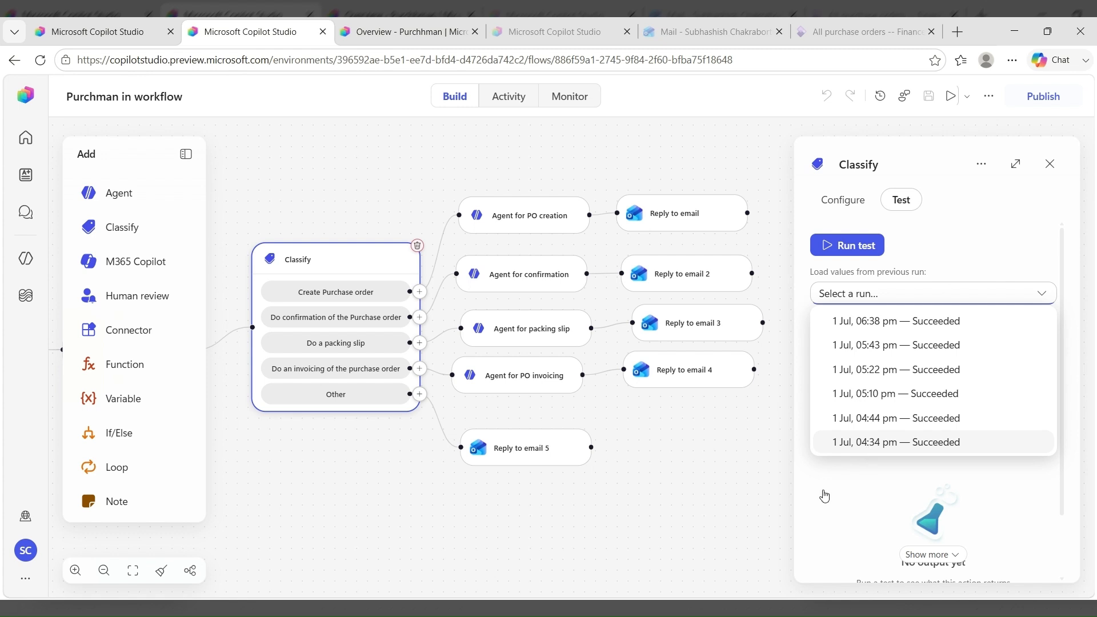
{"action": "left_click", "coordinate": [825, 496]}
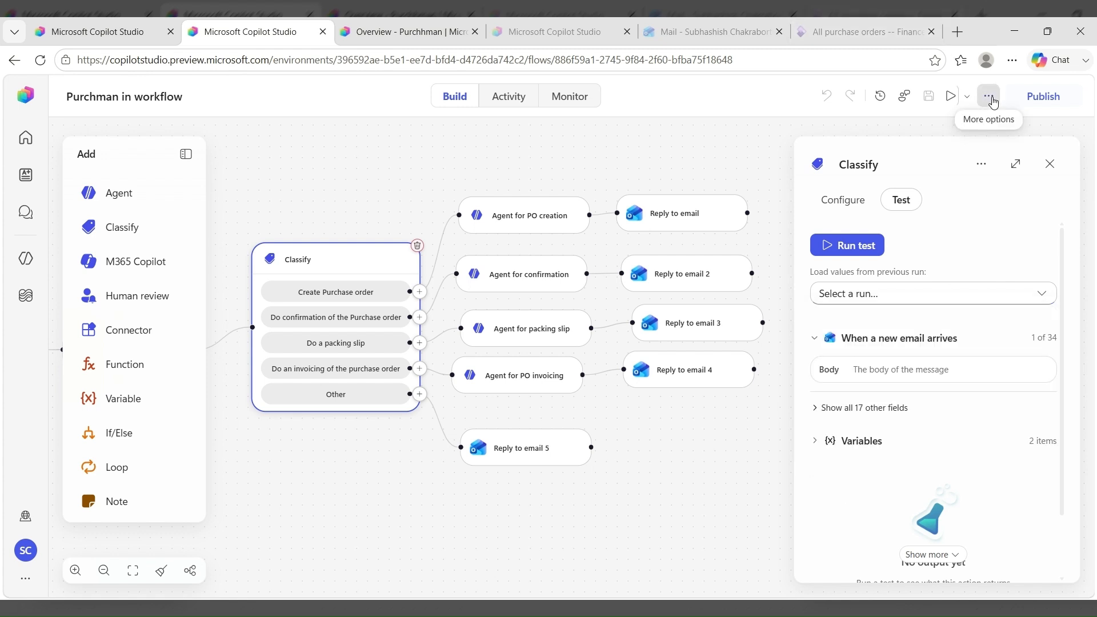
View the workflow's additional options, its version history and the options for the live Version 4.
{"action": "left_click", "coordinate": [989, 96]}
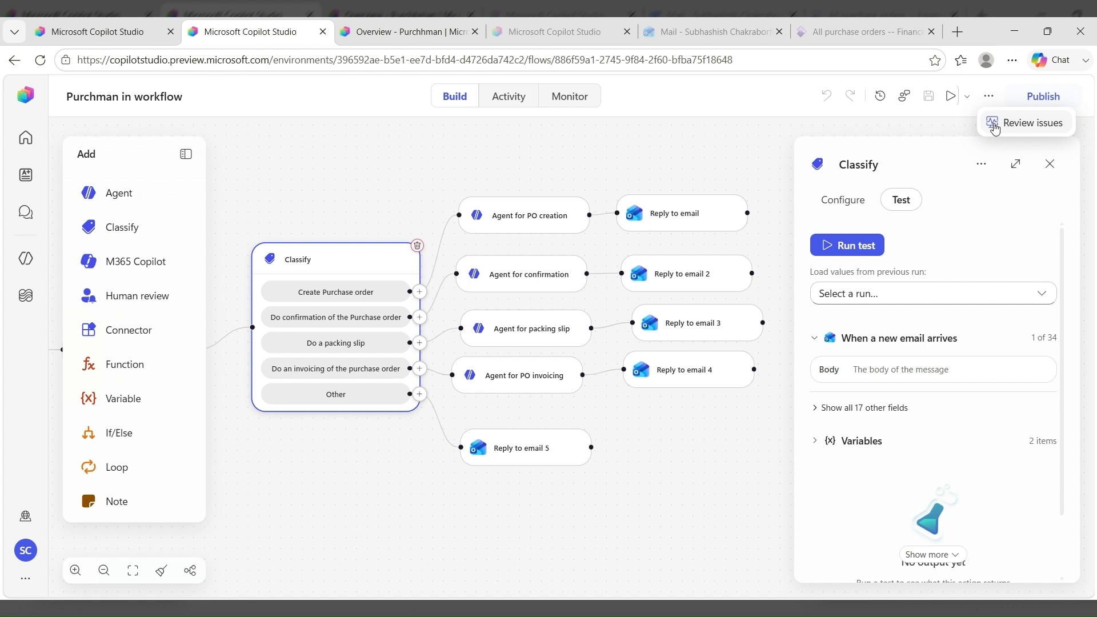
{"action": "left_click", "coordinate": [880, 131]}
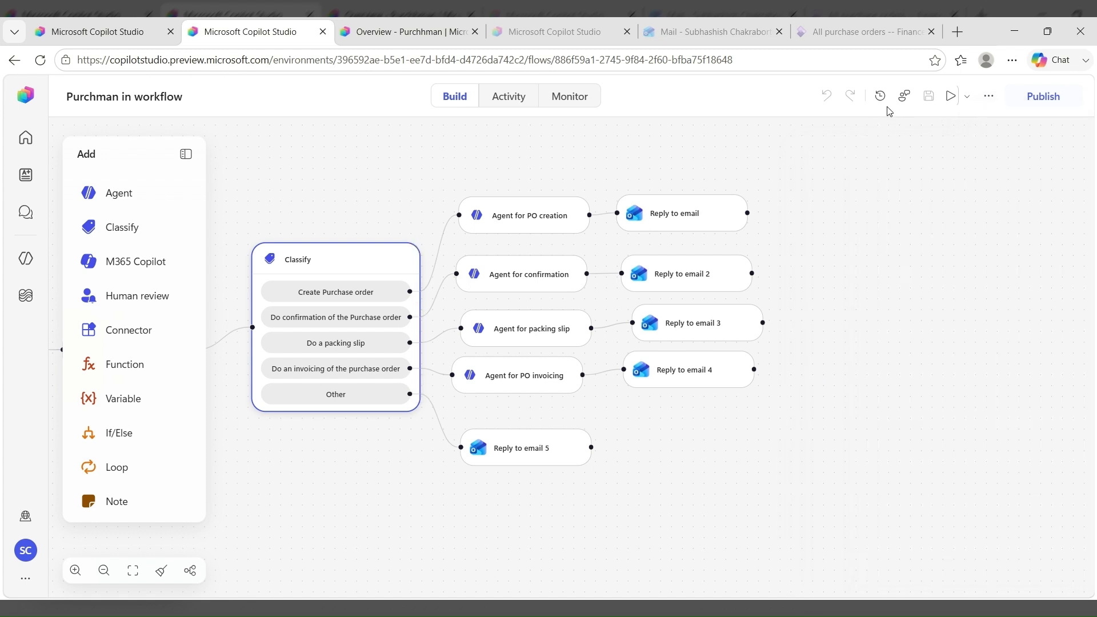
{"action": "left_click", "coordinate": [880, 97]}
{"action": "left_click", "coordinate": [880, 97]}
{"action": "left_click", "coordinate": [881, 97]}
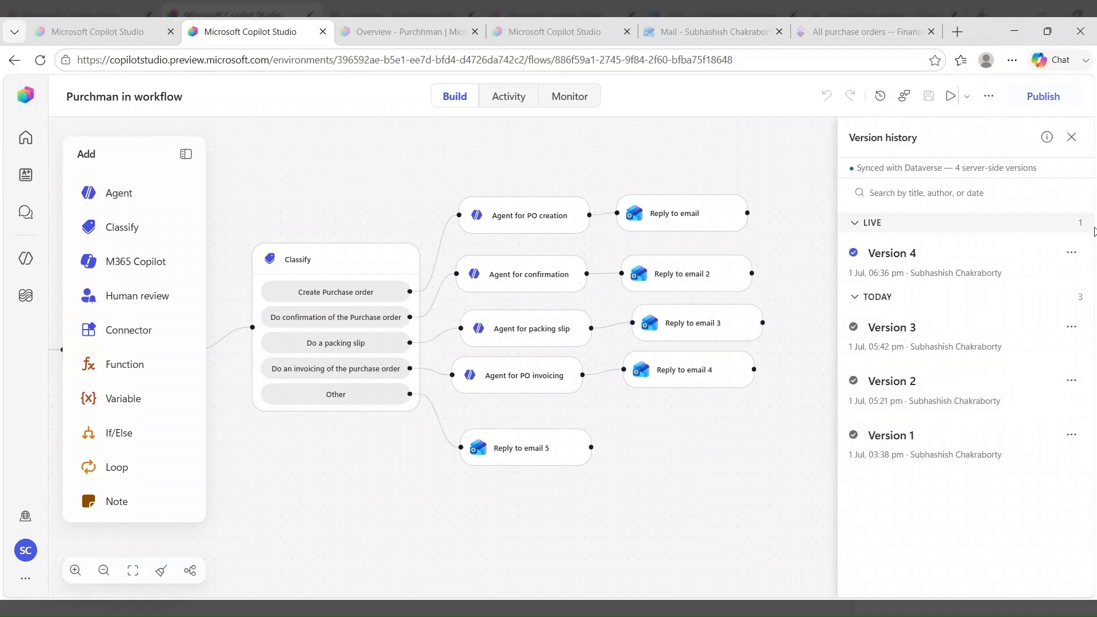
{"action": "left_click", "coordinate": [1073, 253]}
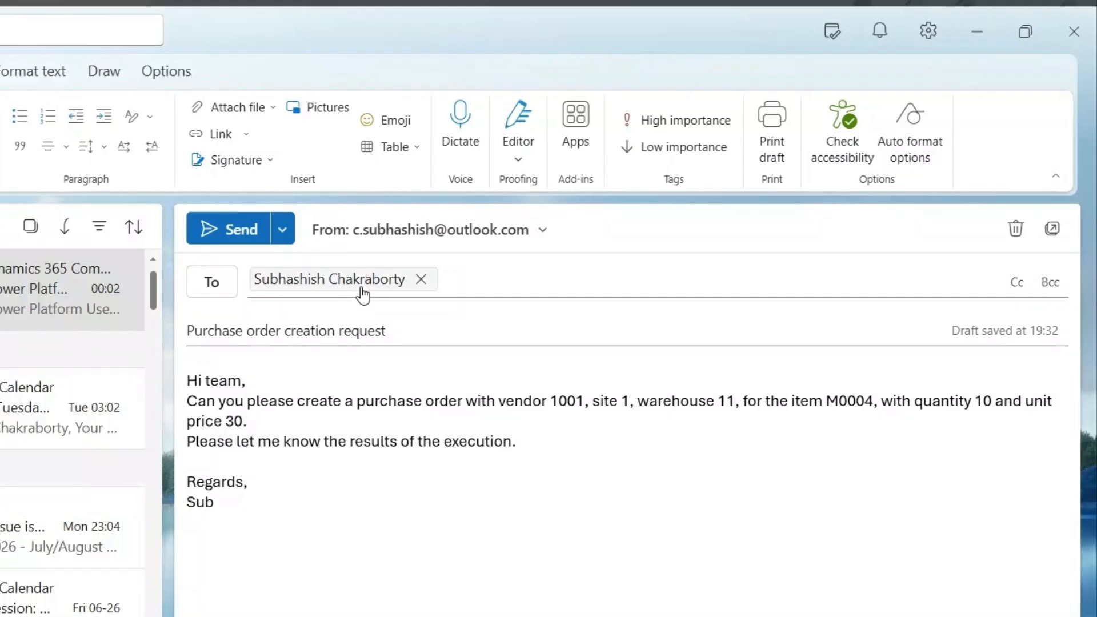
Switch to Outlook and check the recipient's contact card in the purchase order creation request draft.
{"action": "mouse_move", "coordinate": [362, 295]}
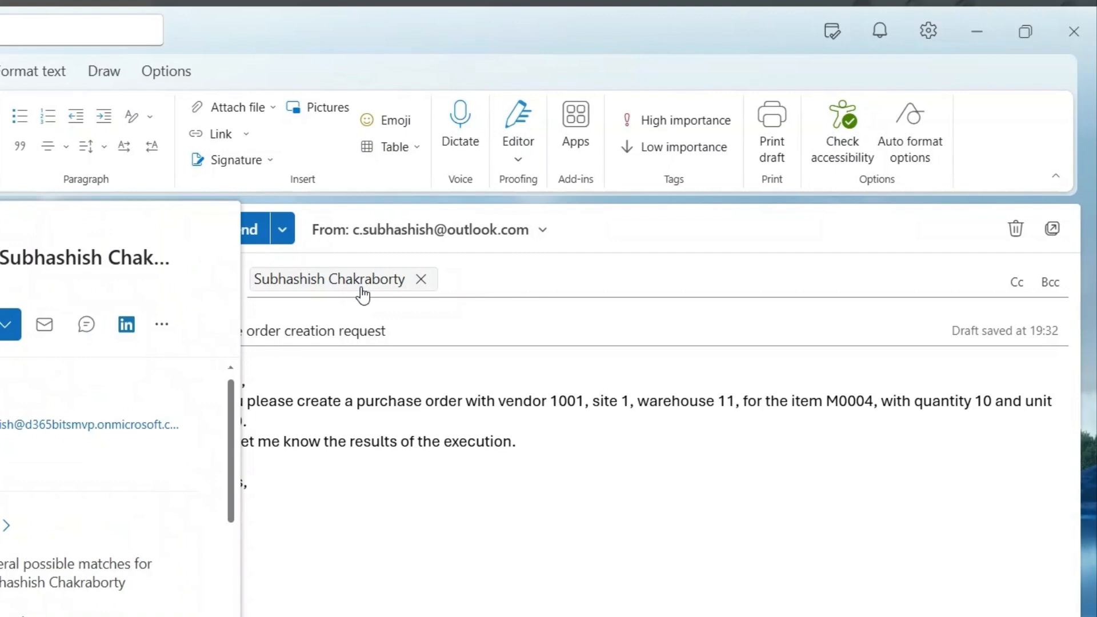
Review the purchase order details in the draft and send the purchase order creation request email.
{"action": "mouse_move", "coordinate": [8, 433]}
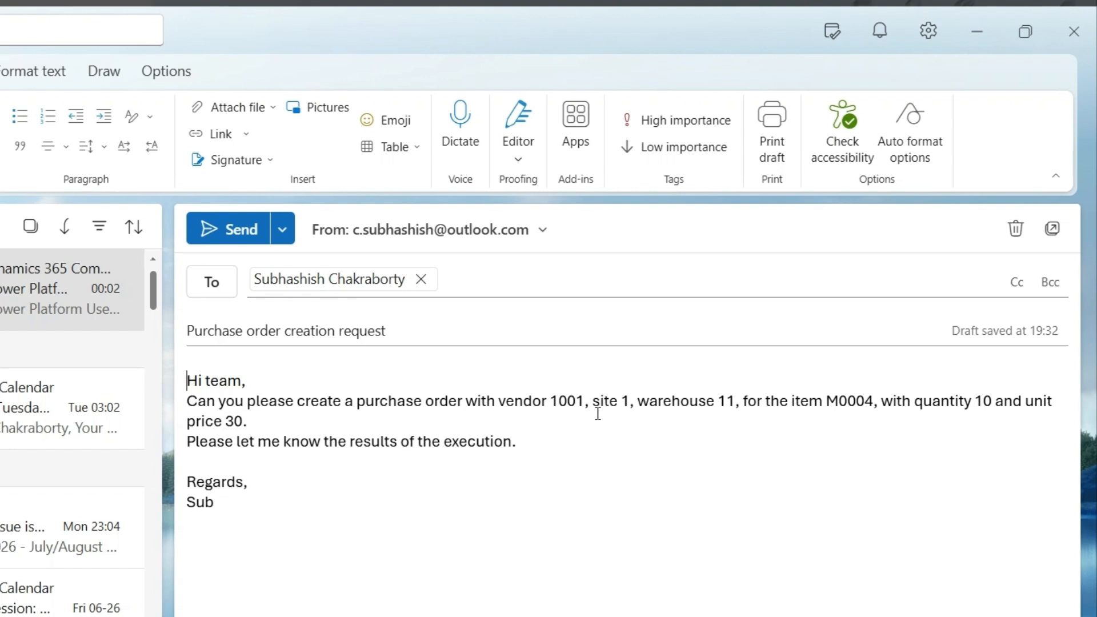
{"action": "left_click", "coordinate": [849, 400]}
{"action": "left_click", "coordinate": [238, 230]}
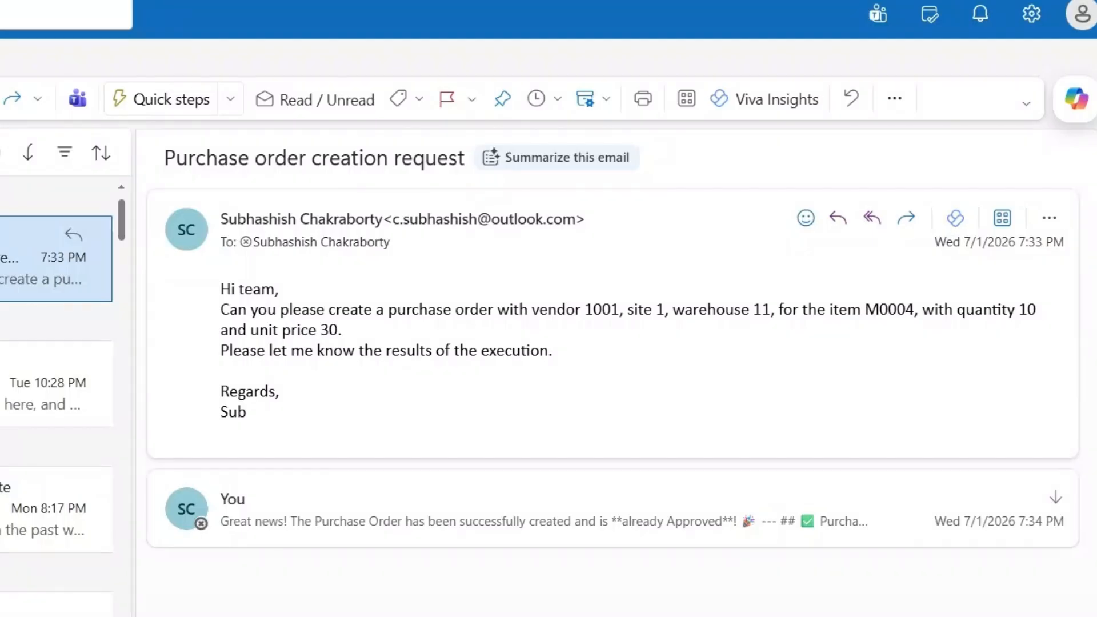
Check the received purchase order request email, and switch to Copilot Studio to view the workflow's run activity.
{"action": "left_click", "coordinate": [267, 292]}
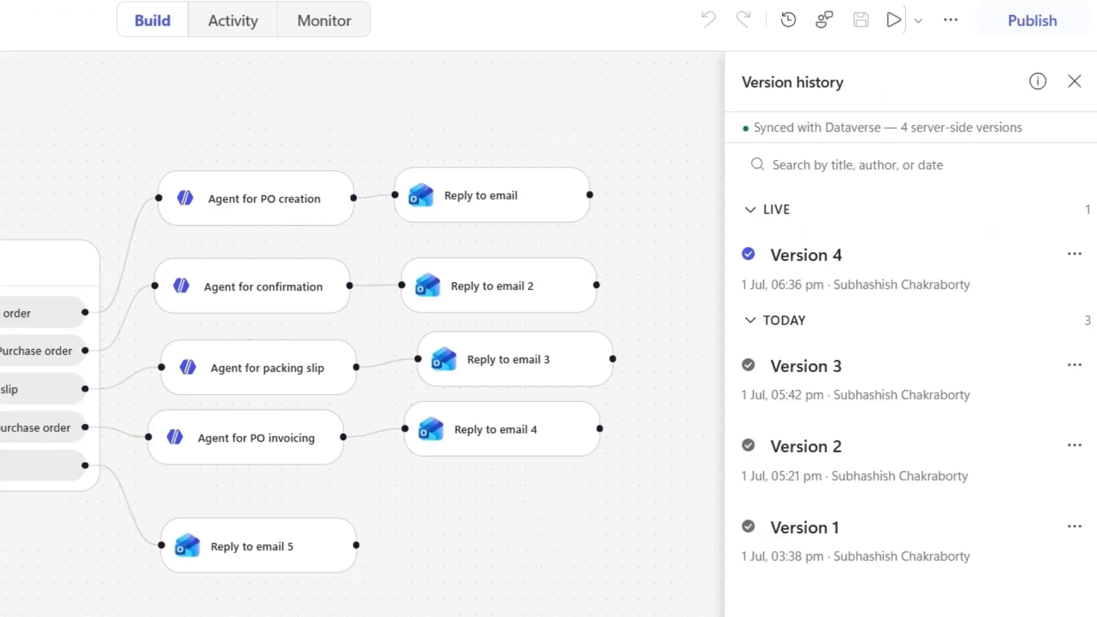
{"action": "left_click", "coordinate": [230, 32]}
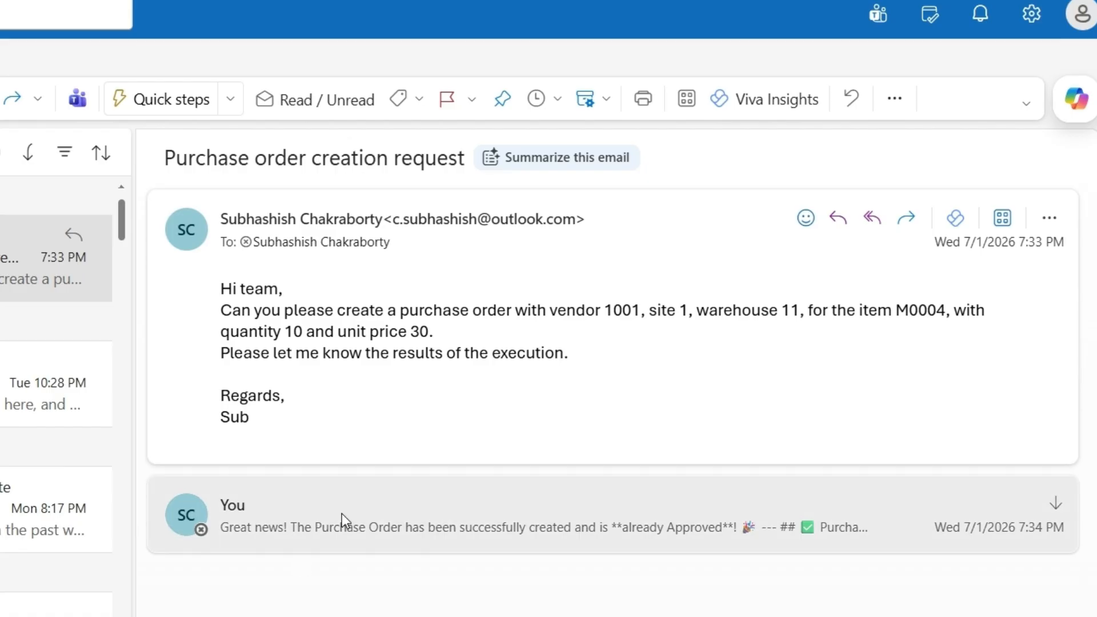
Expand the automated reply in the purchase order creation request conversation and highlight its purchase order number.
{"action": "left_click", "coordinate": [342, 520]}
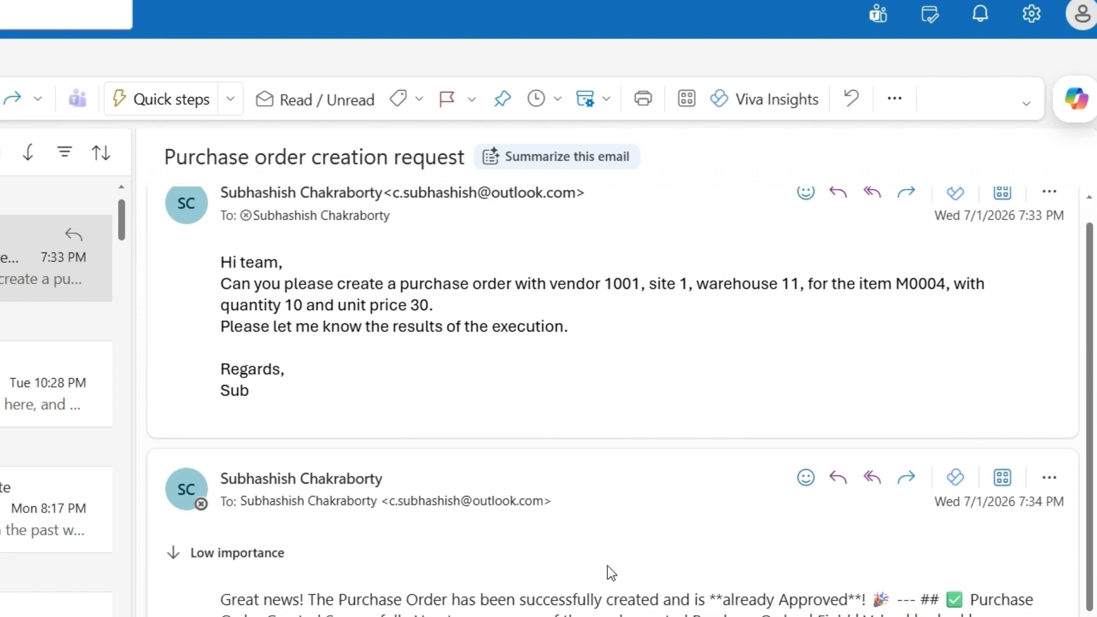
{"action": "scroll", "coordinate": [608, 566], "scroll_direction": "down", "scroll_amount": 3}
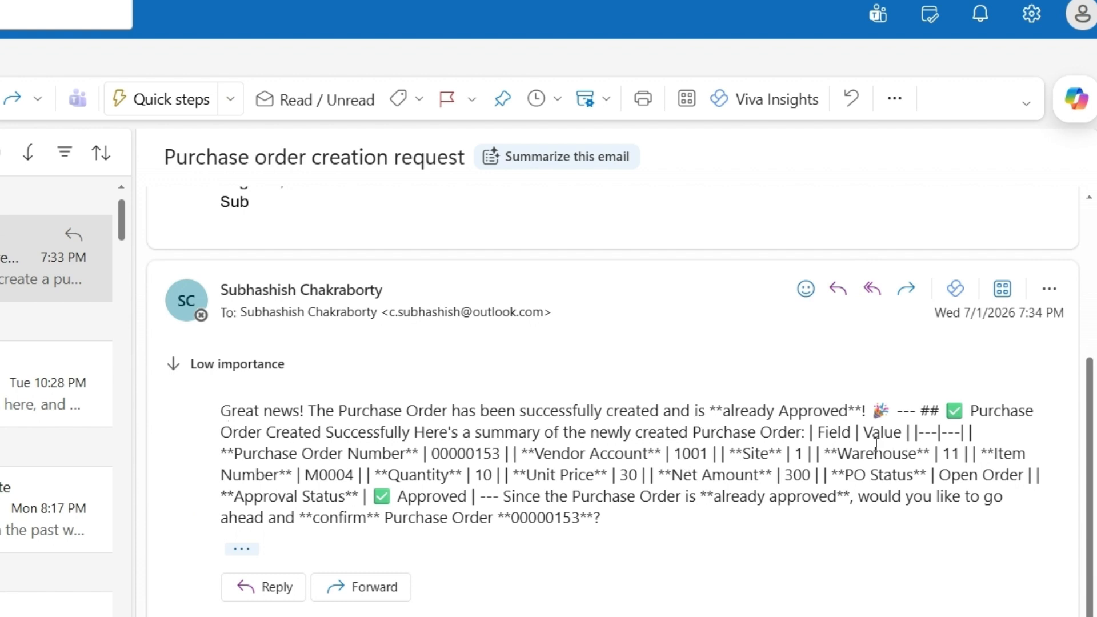
{"action": "left_click_drag", "start_coordinate": [431, 454], "coordinate": [502, 454]}
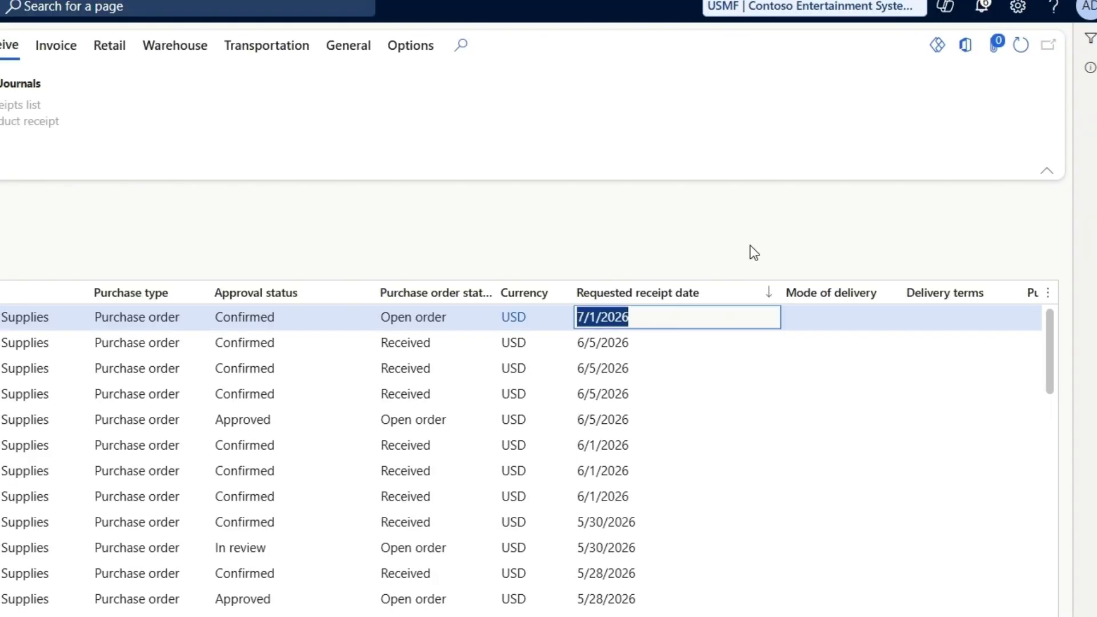
Refresh the purchase orders list in Finance and Operations and select the new approved order dated 7/1/2026.
{"action": "left_click", "coordinate": [1020, 46]}
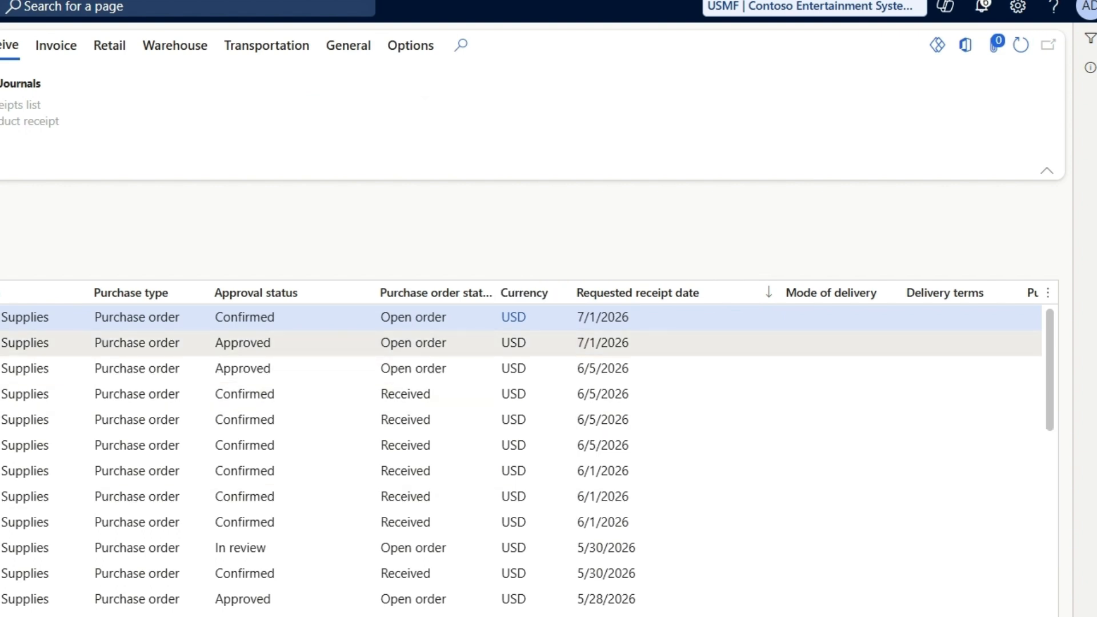
{"action": "left_click", "coordinate": [619, 344]}
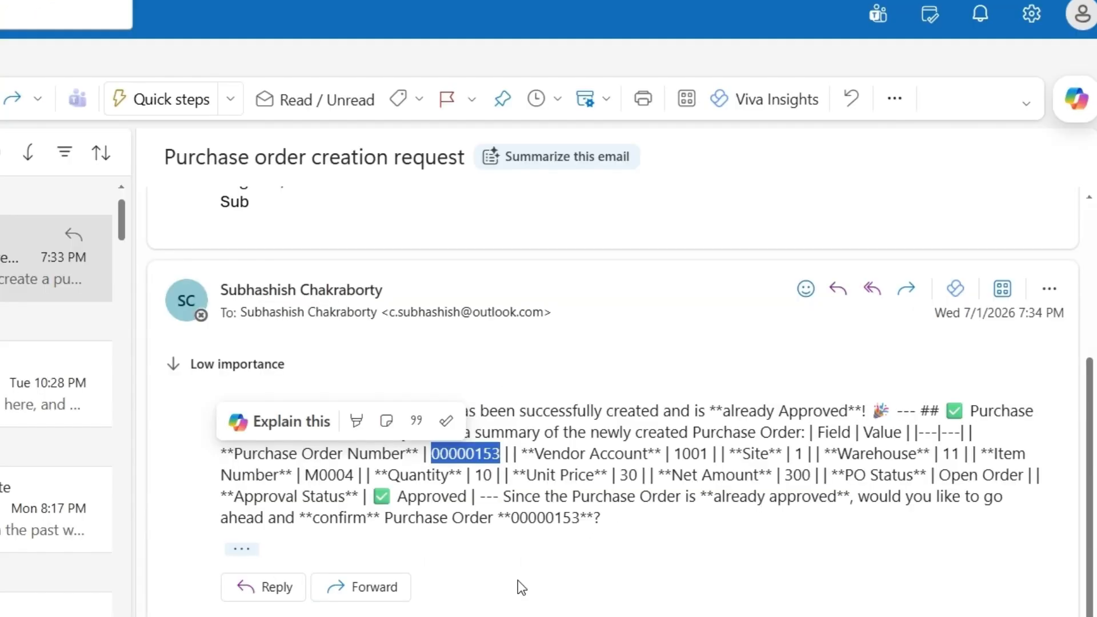
Highlight the automated reply's question about confirming the order, and the drafted answer "Yes, can you confirm the purchase order?".
{"action": "left_click_drag", "start_coordinate": [312, 518], "coordinate": [608, 521]}
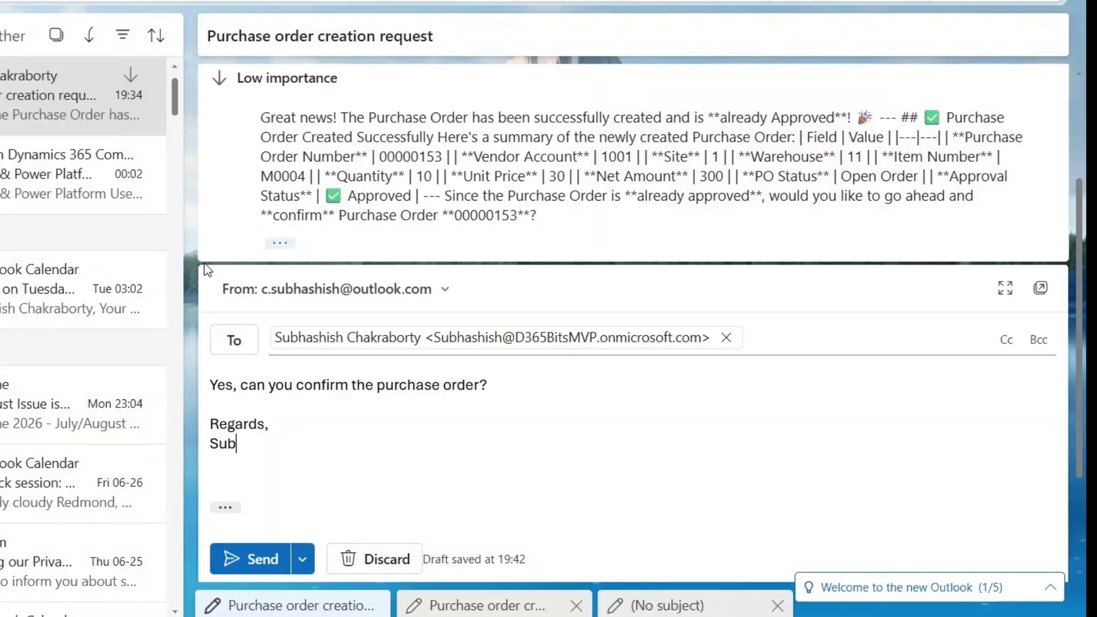
{"action": "left_click_drag", "start_coordinate": [260, 461], "coordinate": [213, 379]}
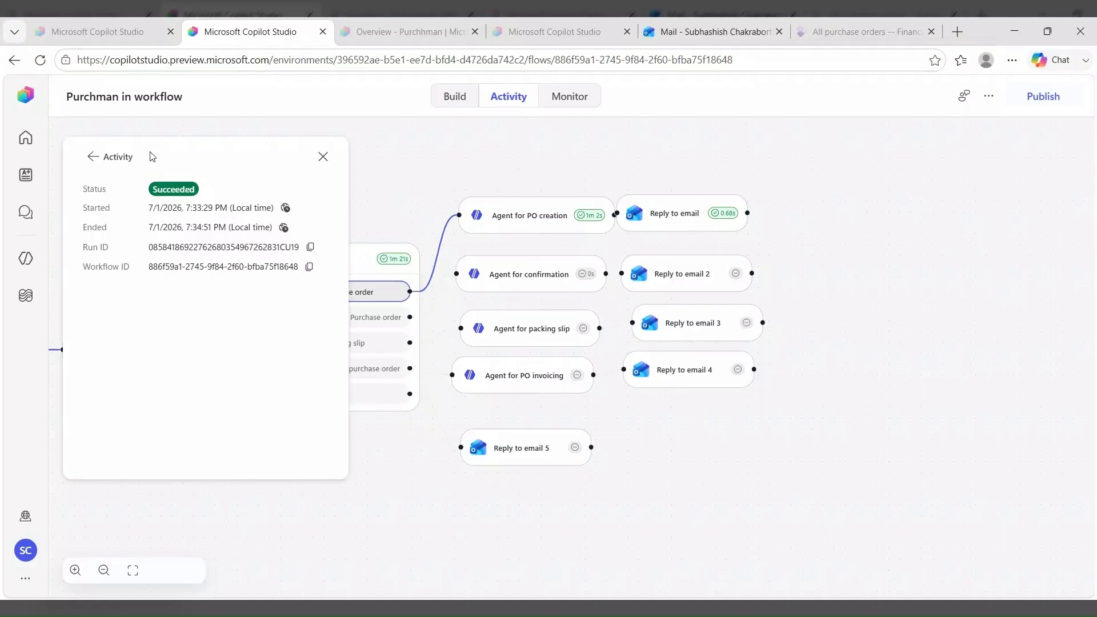
Return to the Purchman in workflow activity list in Copilot Studio and open the currently running run.
{"action": "left_click", "coordinate": [101, 157]}
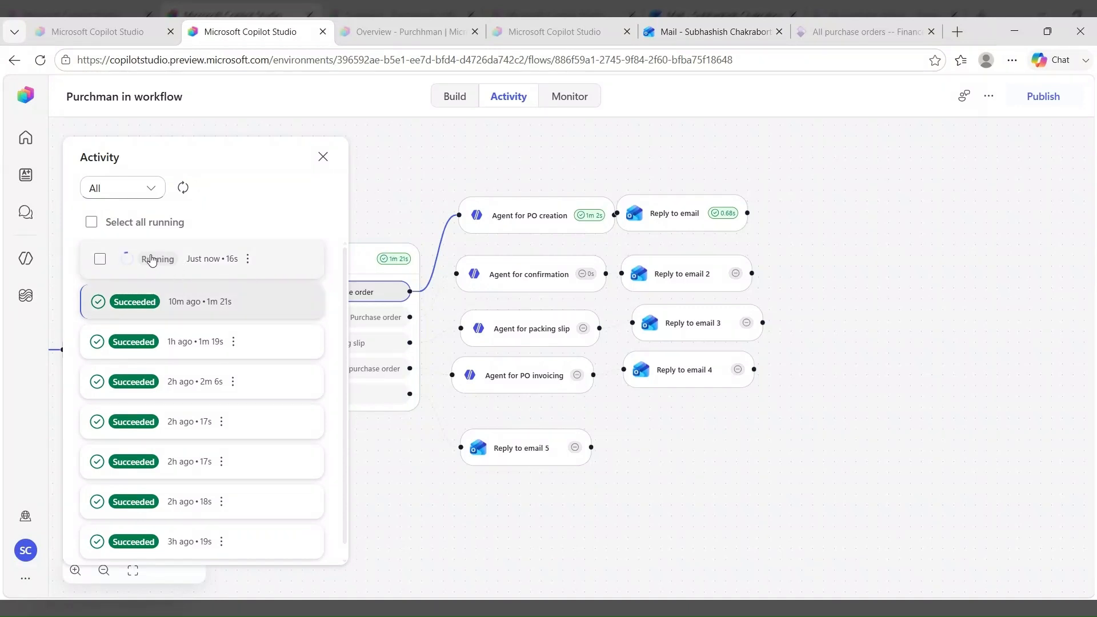
{"action": "left_click", "coordinate": [172, 266]}
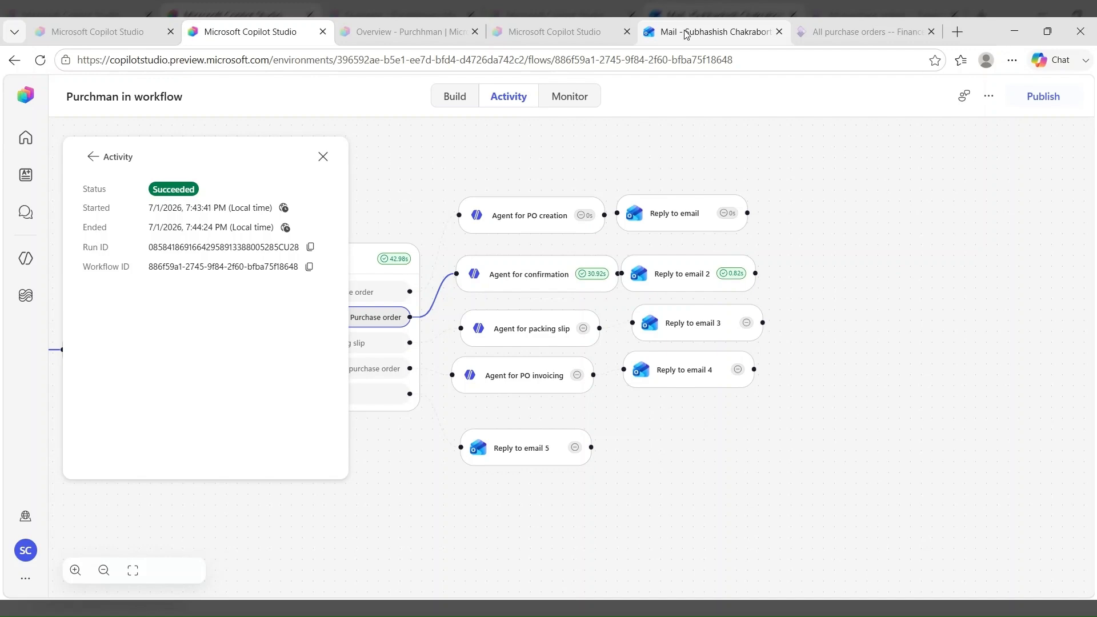
Switch to Finance and Operations and refresh the All purchase orders list to check the order's approval status.
{"action": "left_click", "coordinate": [805, 38]}
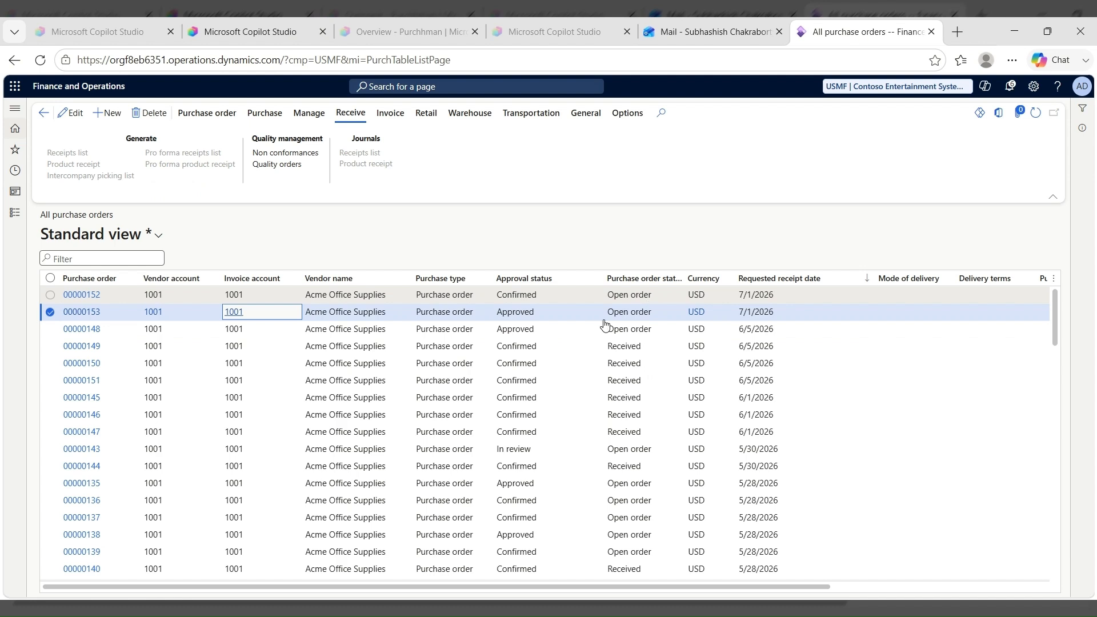
{"action": "left_click", "coordinate": [1037, 116]}
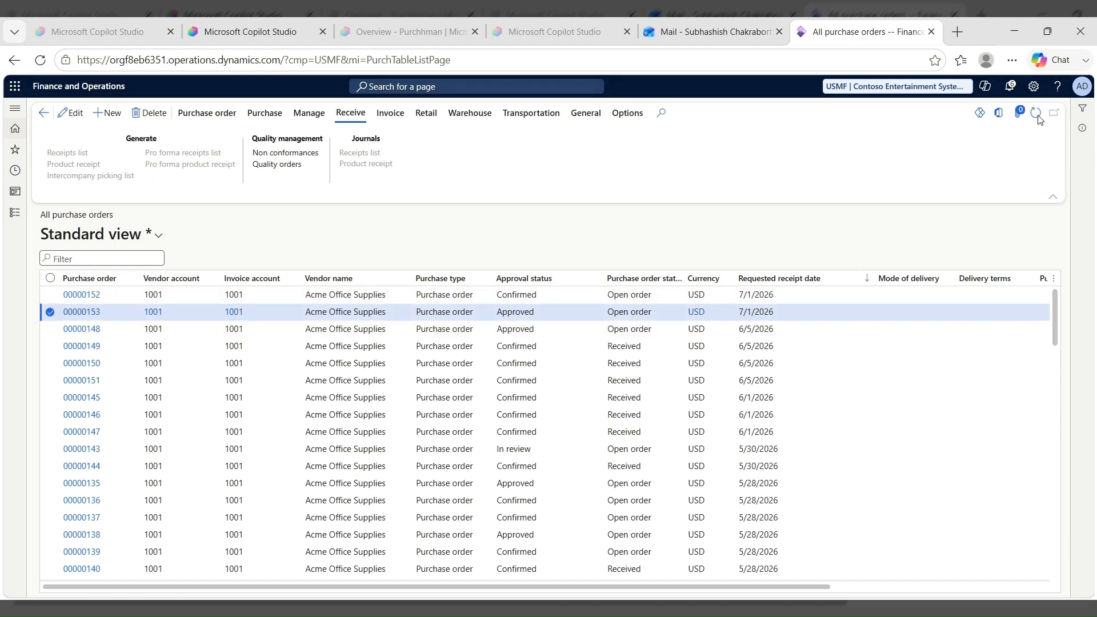